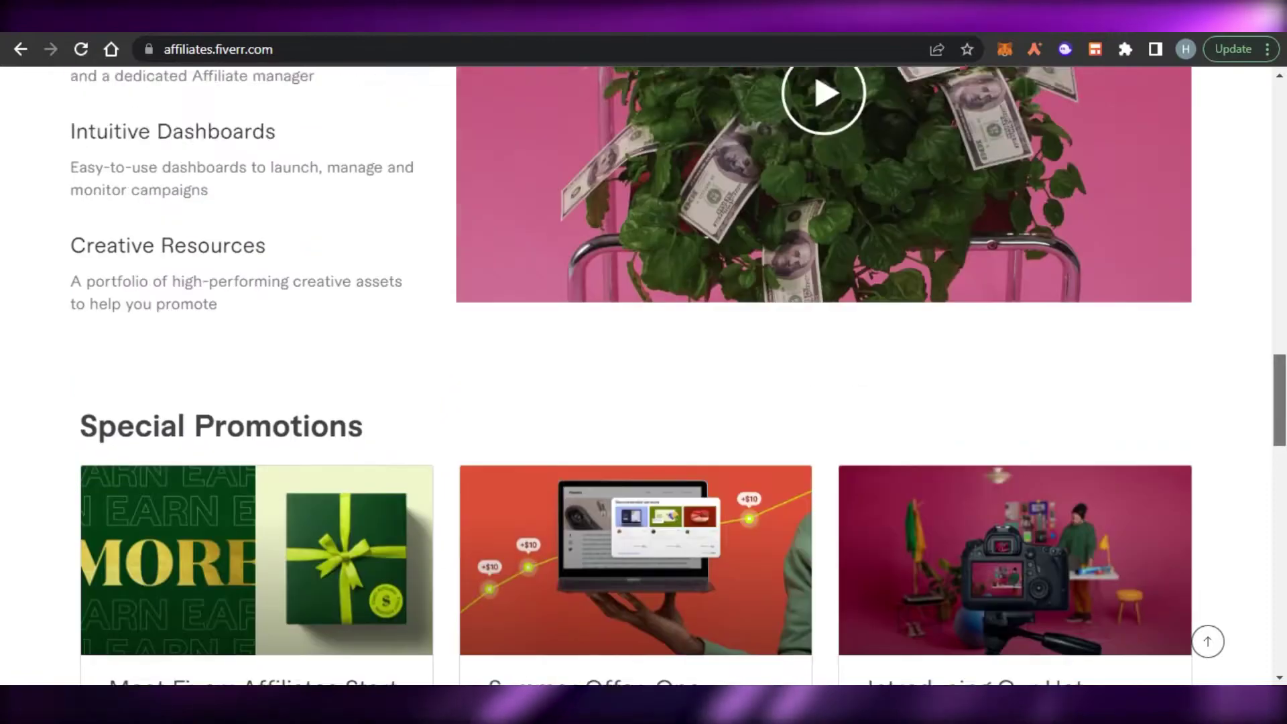
# Examine the Fiverr Affiliates home page, including the commission plan overview, promotable products, affiliate benefits and special promotions
pyautogui.scroll(20, 782, 127)
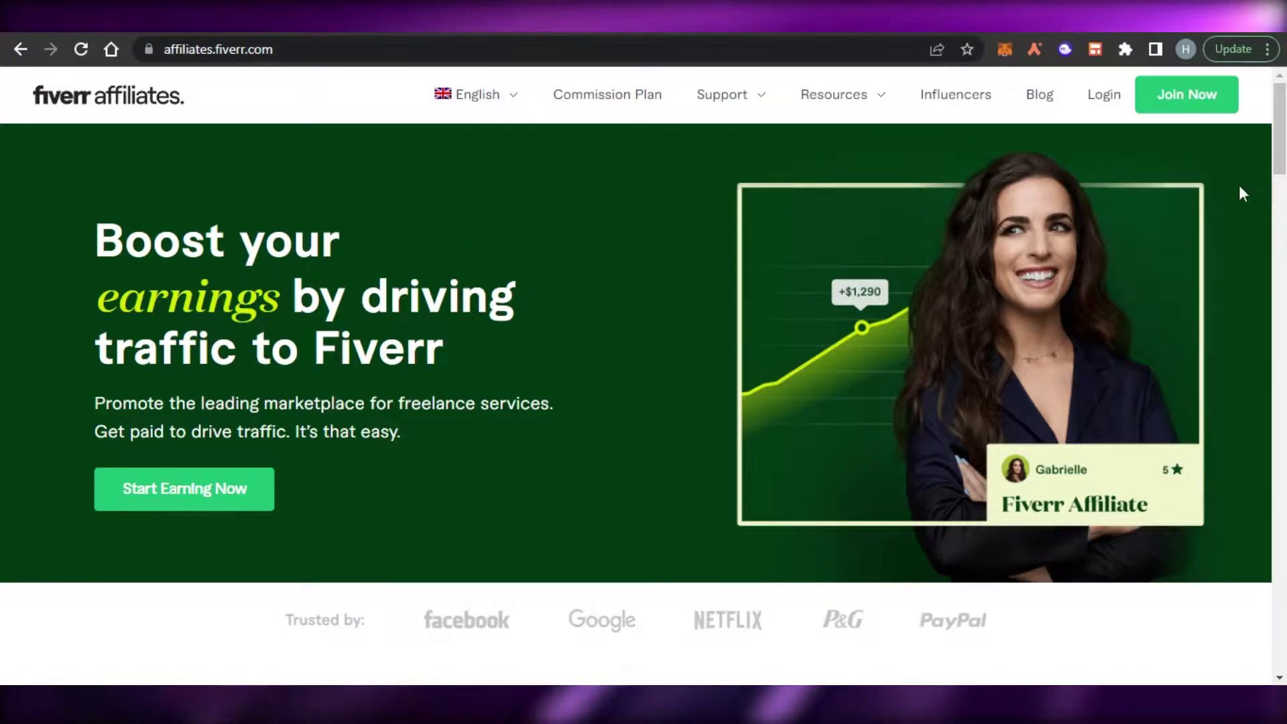
pyautogui.scroll(-15, 1213, 216)
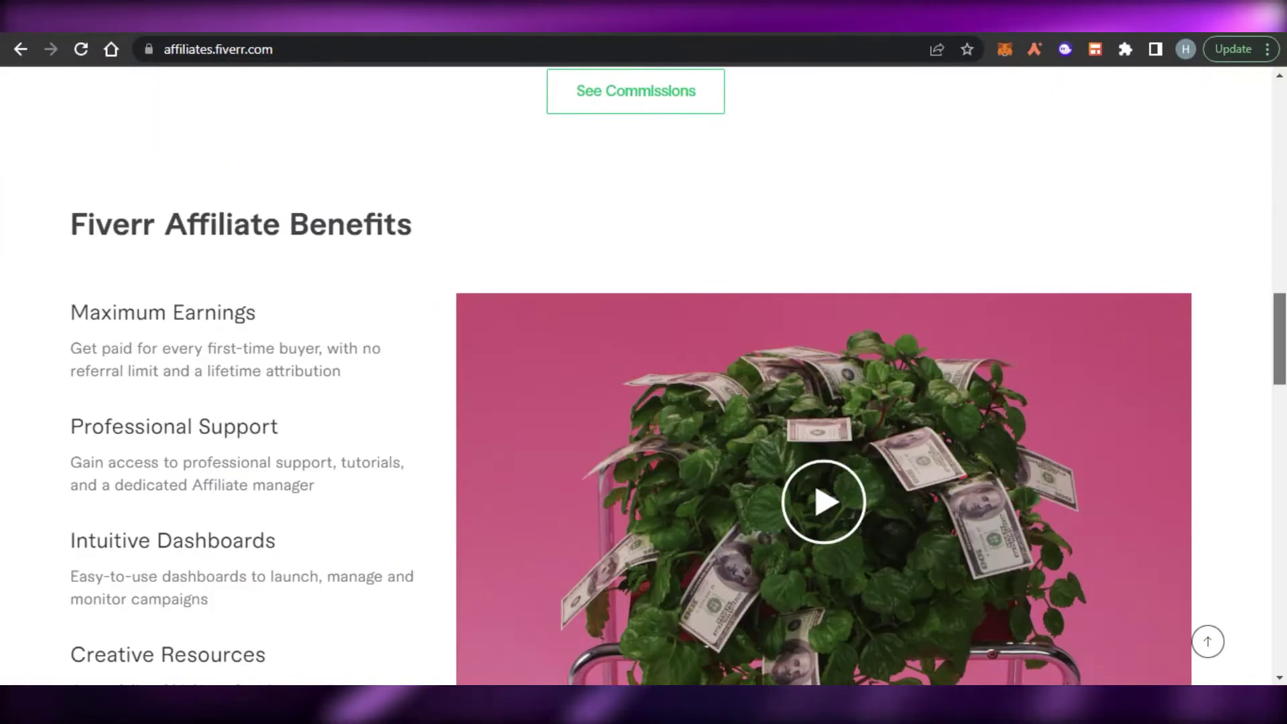
pyautogui.scroll(-15, 644, 375)
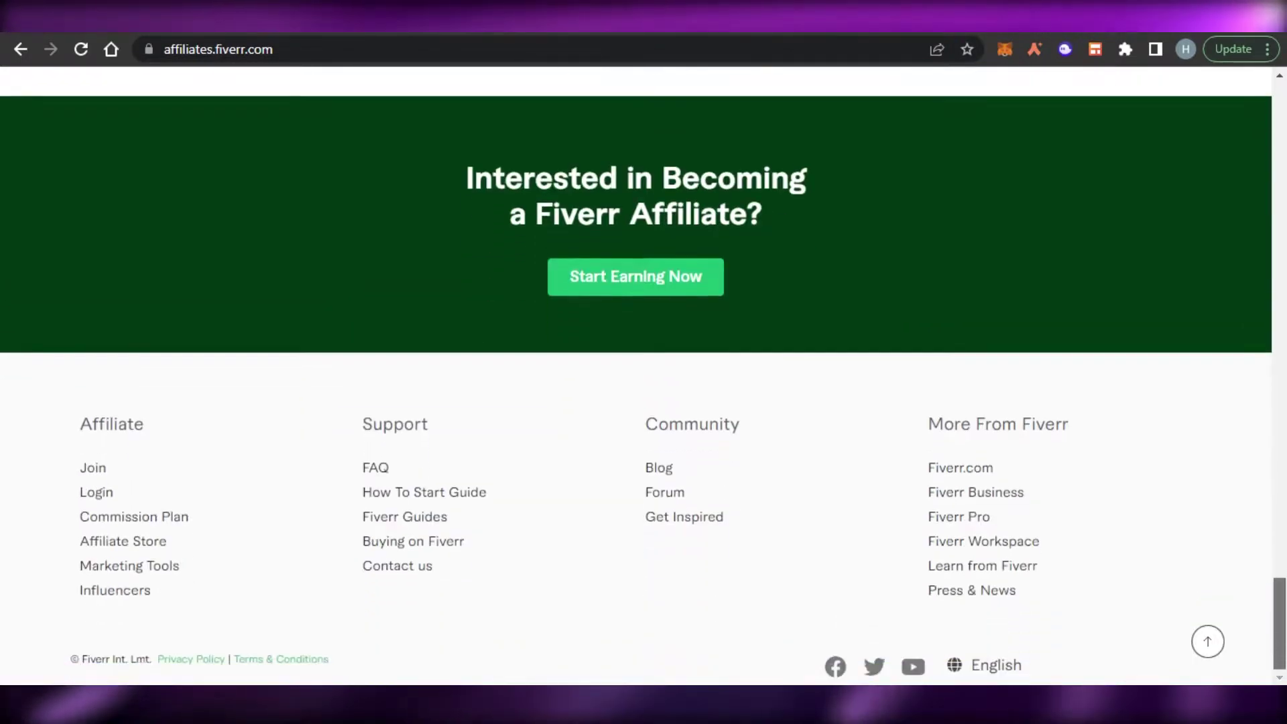
pyautogui.scroll(20, 644, 375)
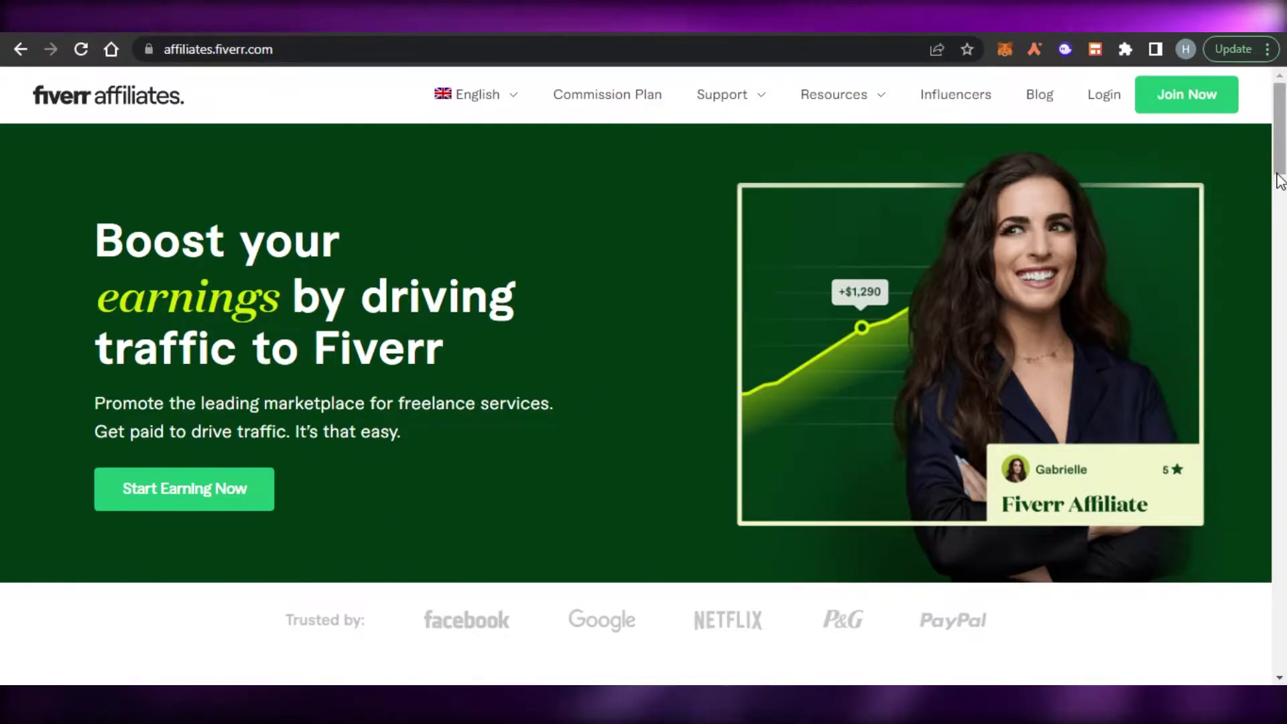
pyautogui.scroll(-20, 636, 376)
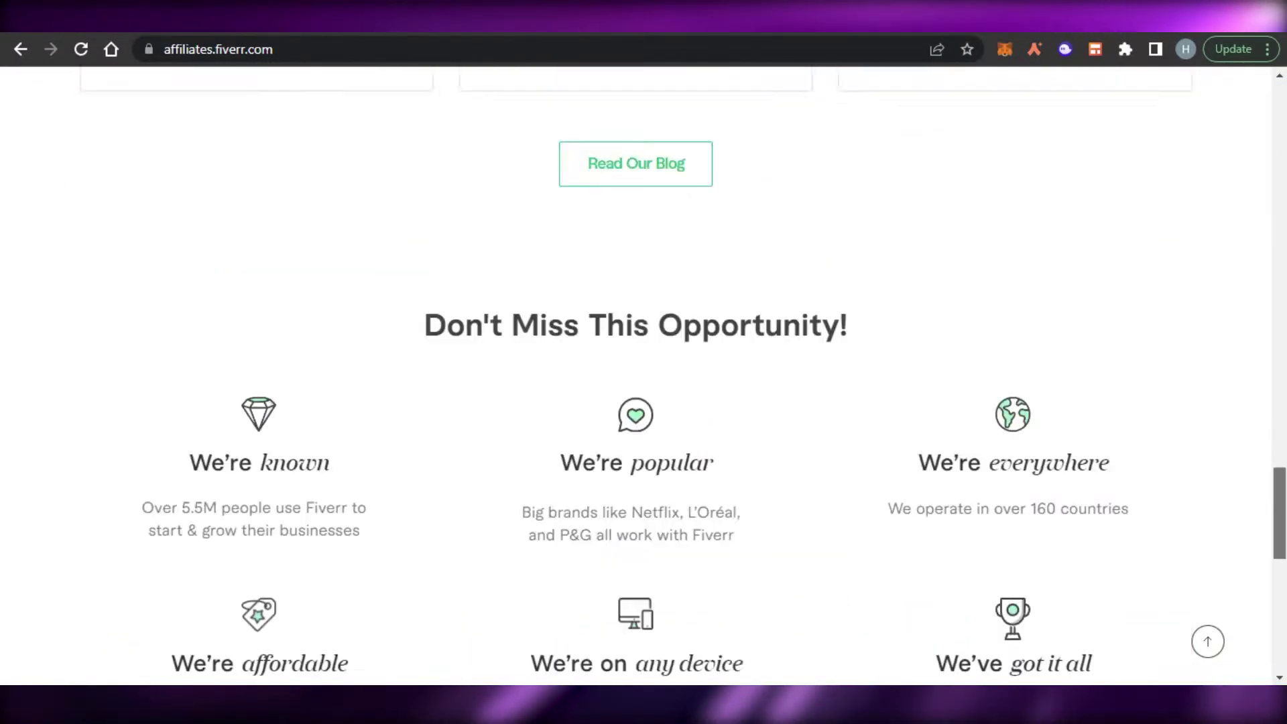
pyautogui.scroll(20, 635, 376)
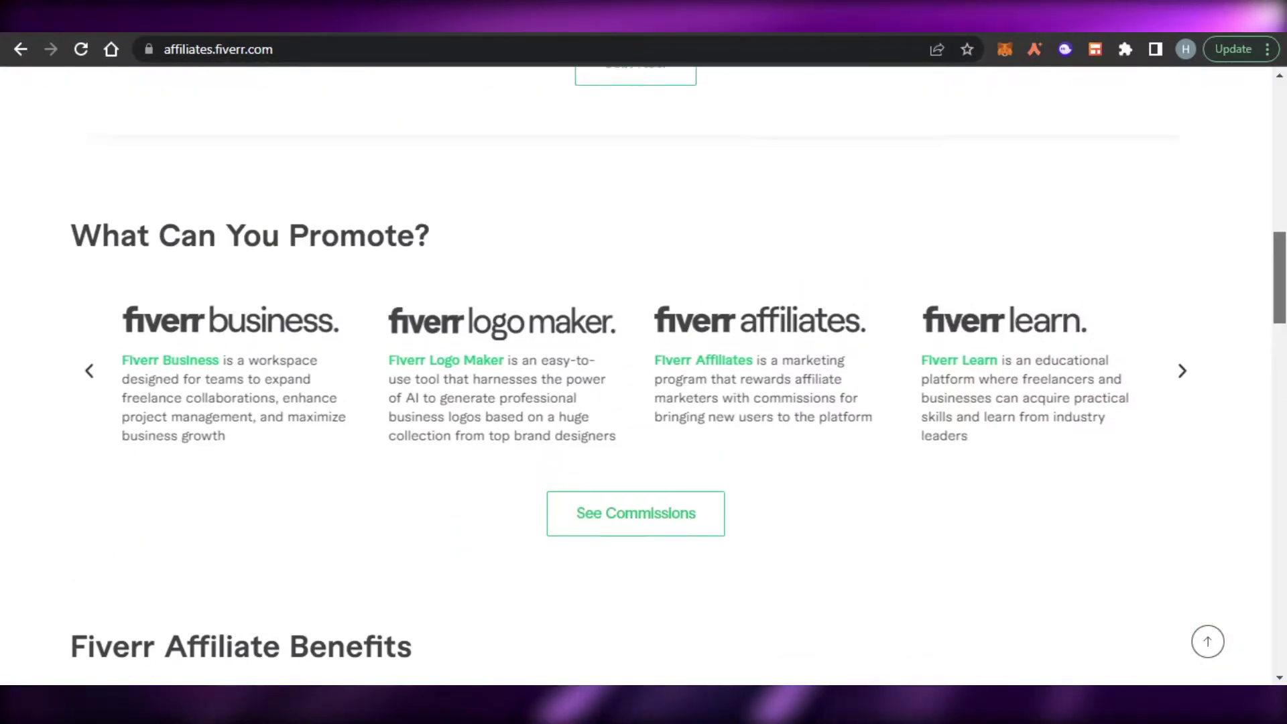
pyautogui.scroll(6, 635, 376)
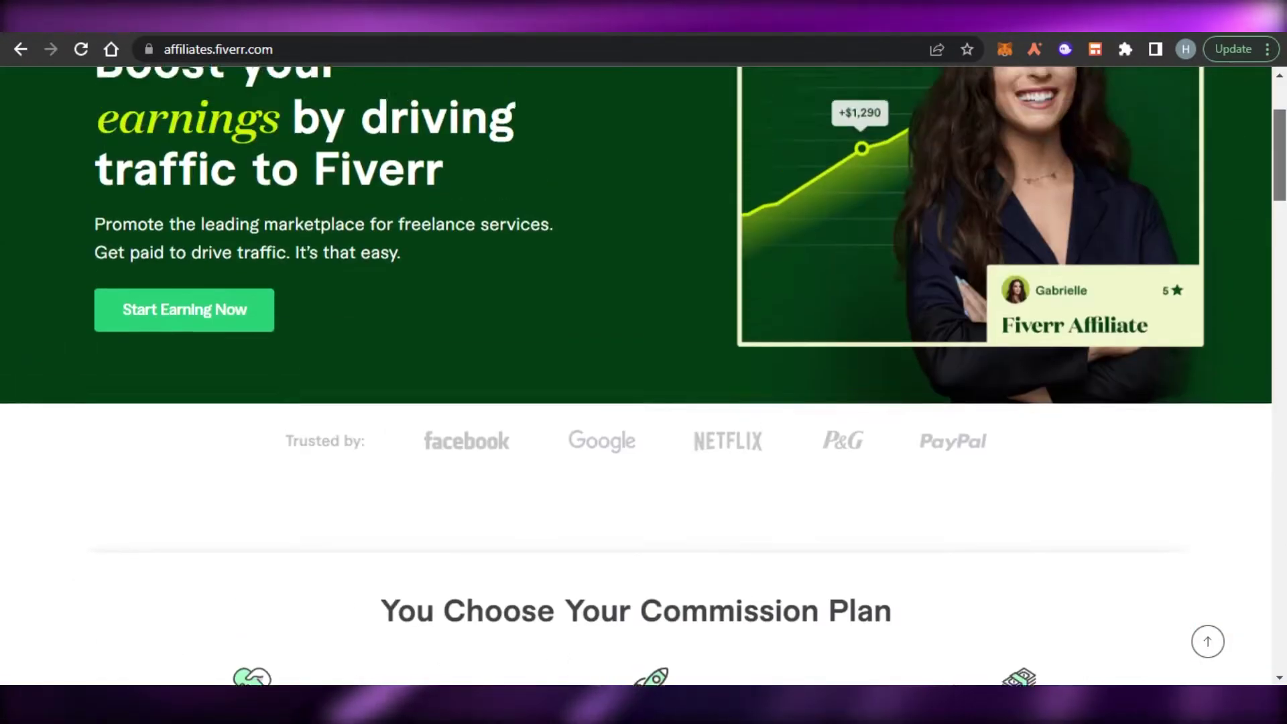
pyautogui.scroll(-6, 262, 439)
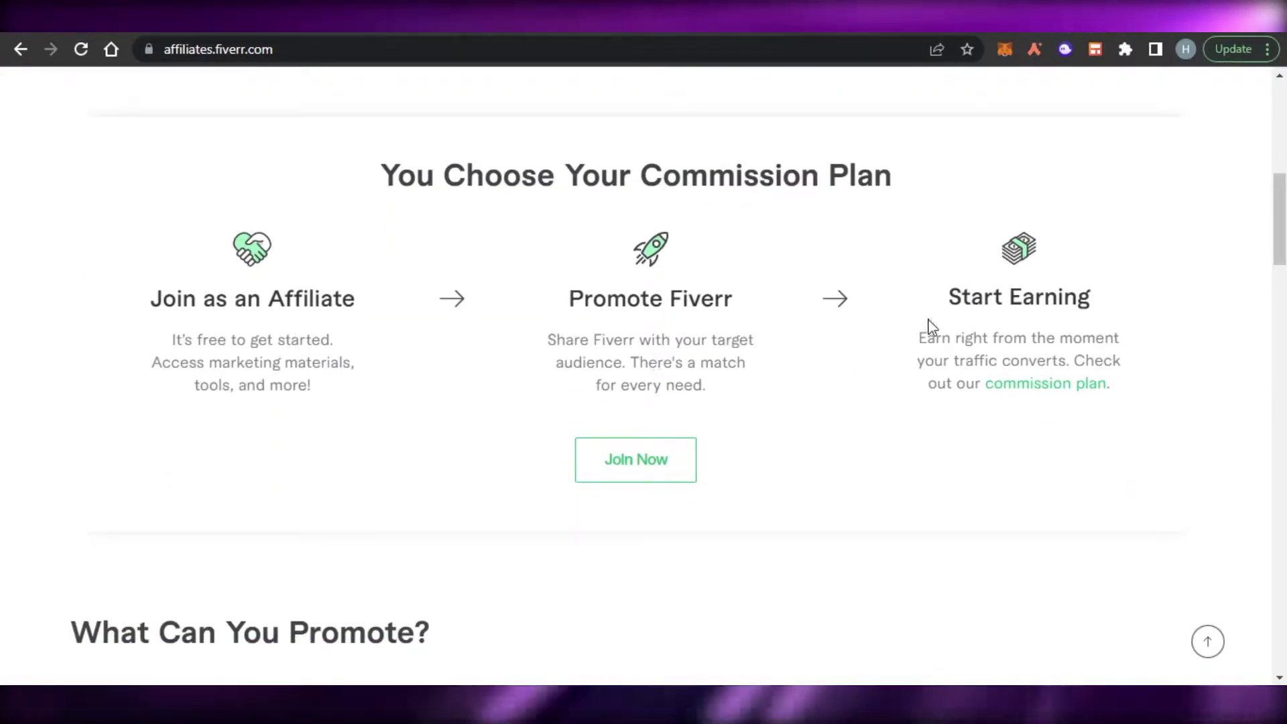
pyautogui.scroll(6, 866, 139)
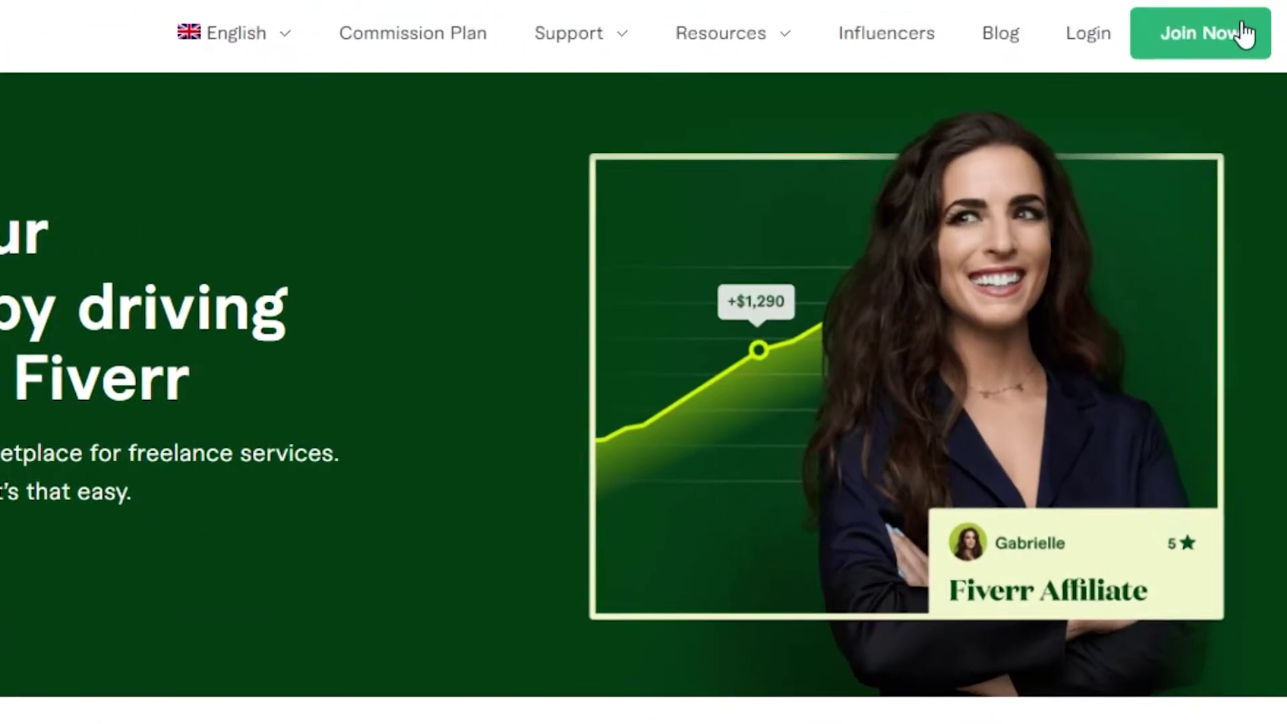
# Open the Fiverr Affiliates sign-up form and set the account type to Private
pyautogui.click(1206, 42)
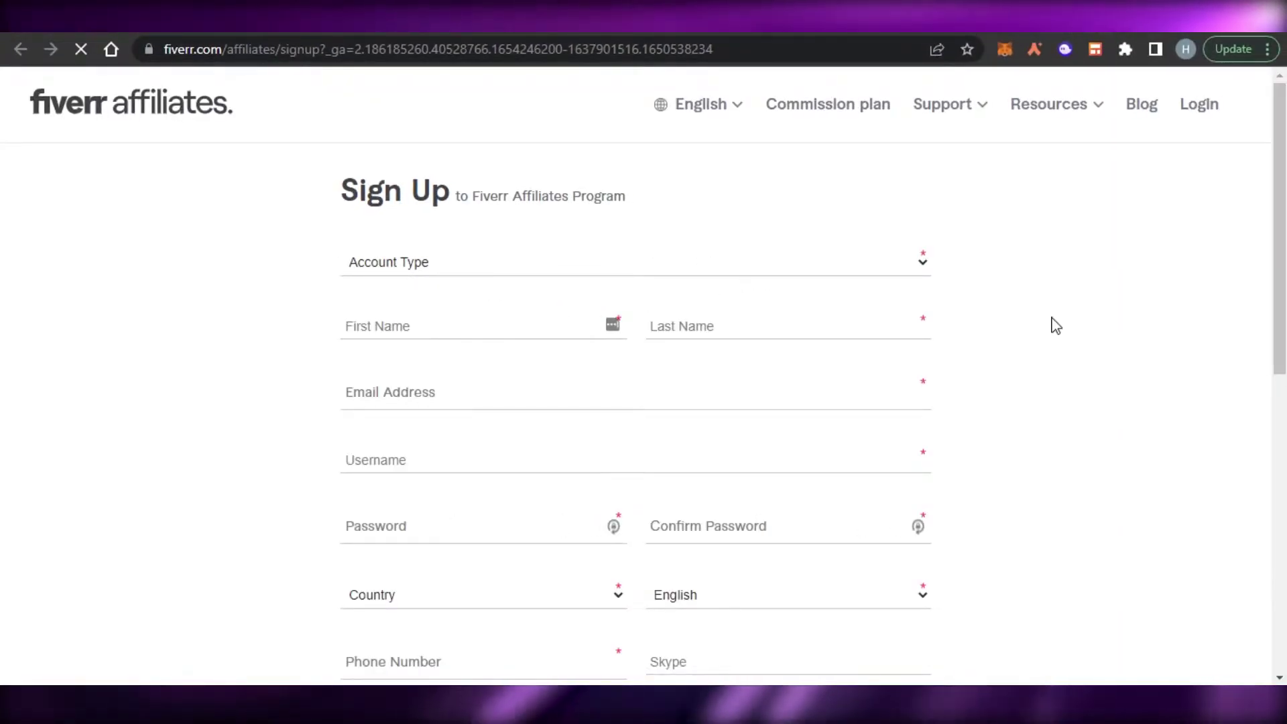
pyautogui.scroll(-5, 1051, 325)
pyautogui.scroll(5, 1051, 326)
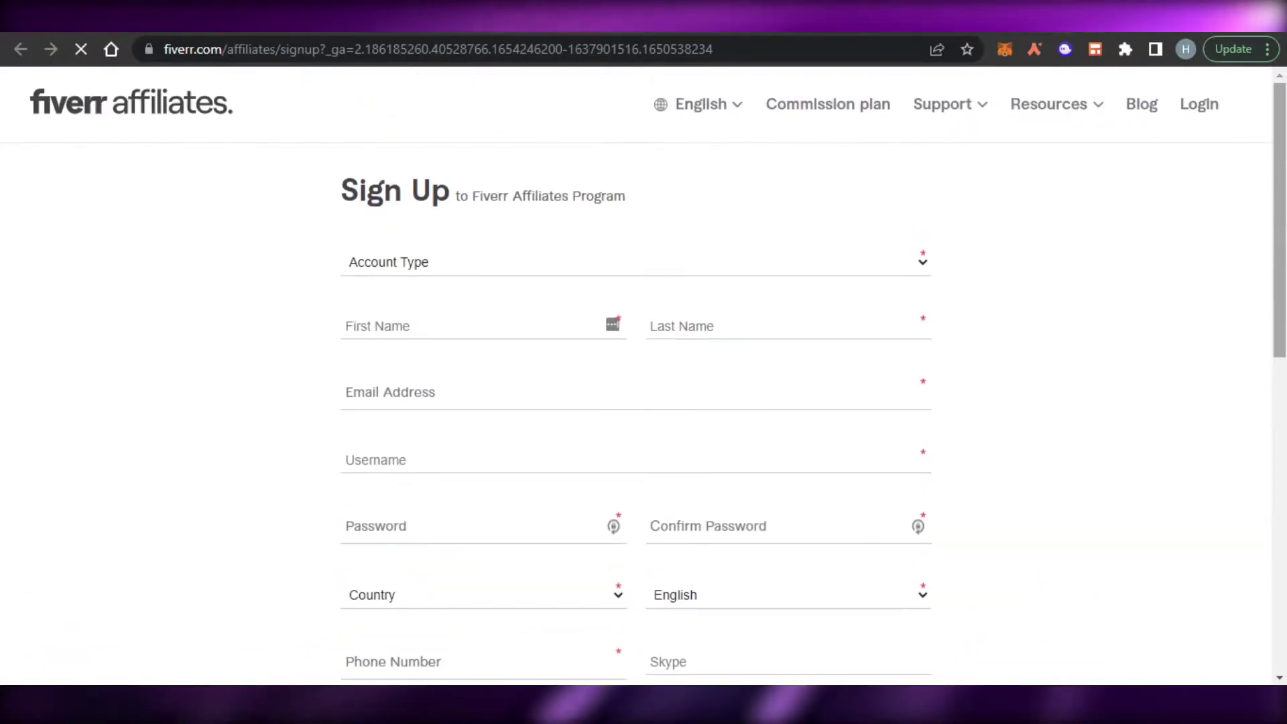
pyautogui.scroll(-1, 704, 158)
pyautogui.click(409, 218)
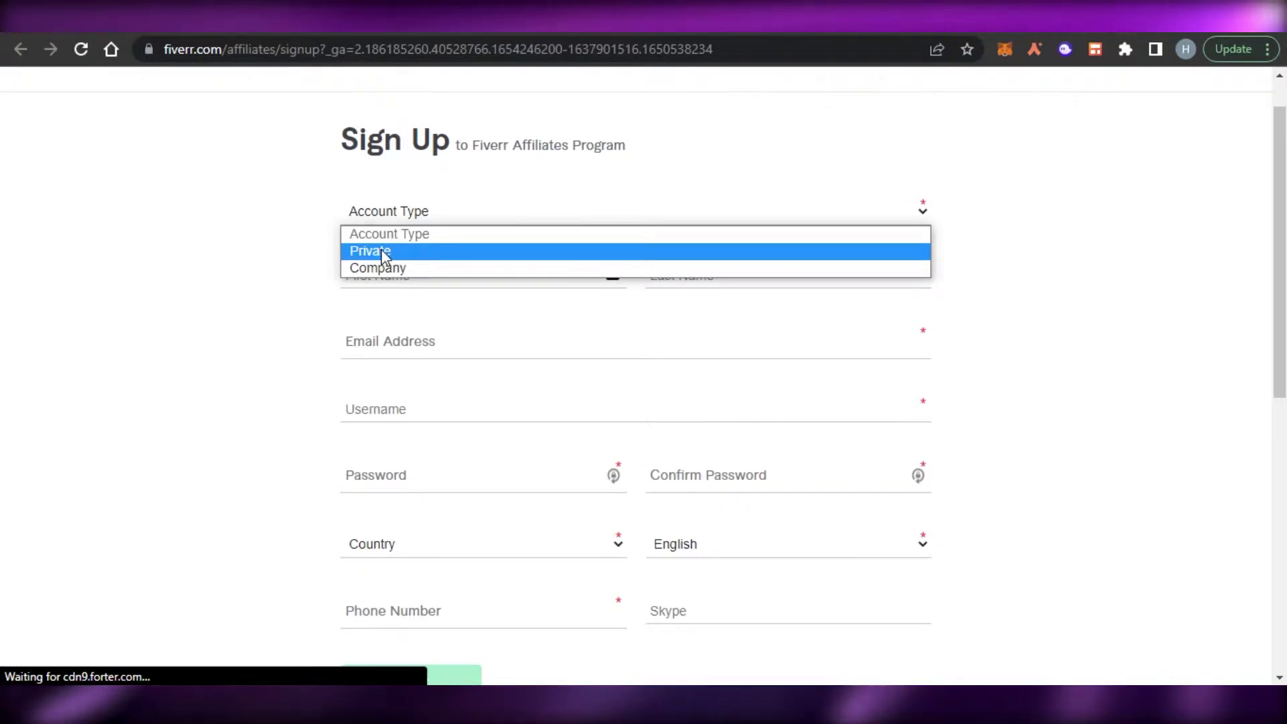
pyautogui.click(372, 253)
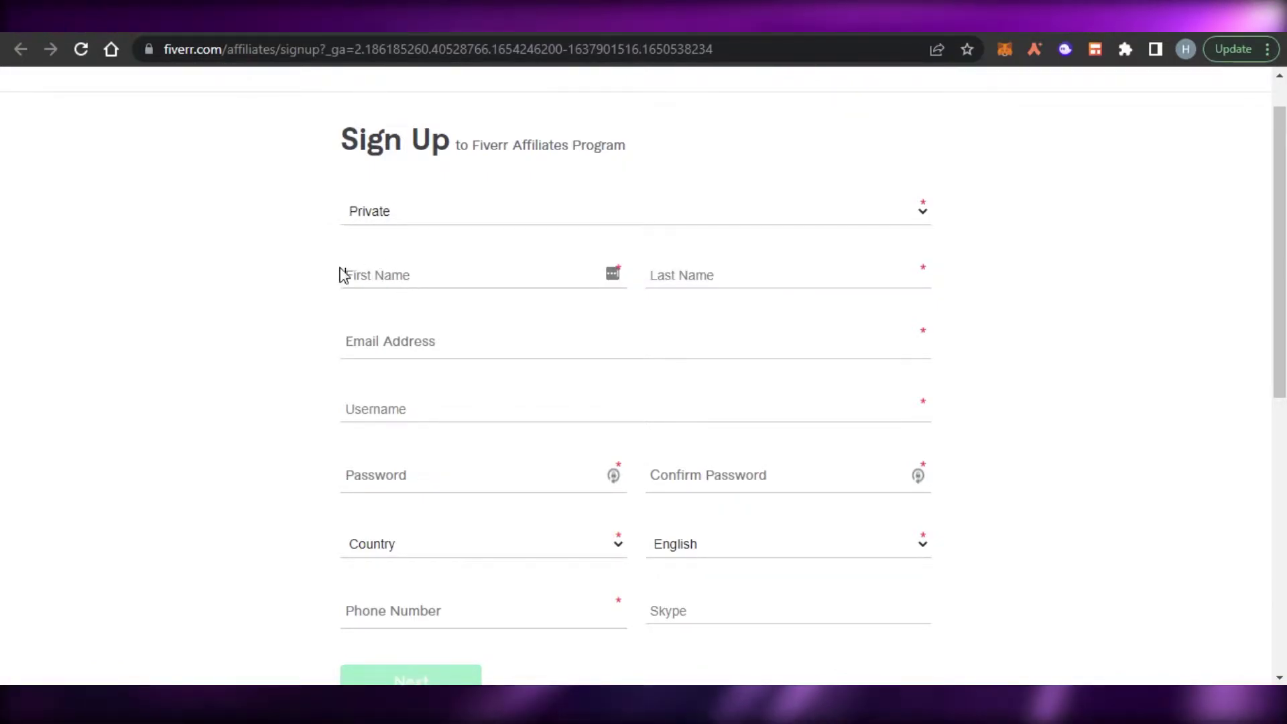
# Submit the sign-up form with full name, email, username, password and its confirmation, United States, English and phone number, saving the login to LastPass
pyautogui.click(394, 286)
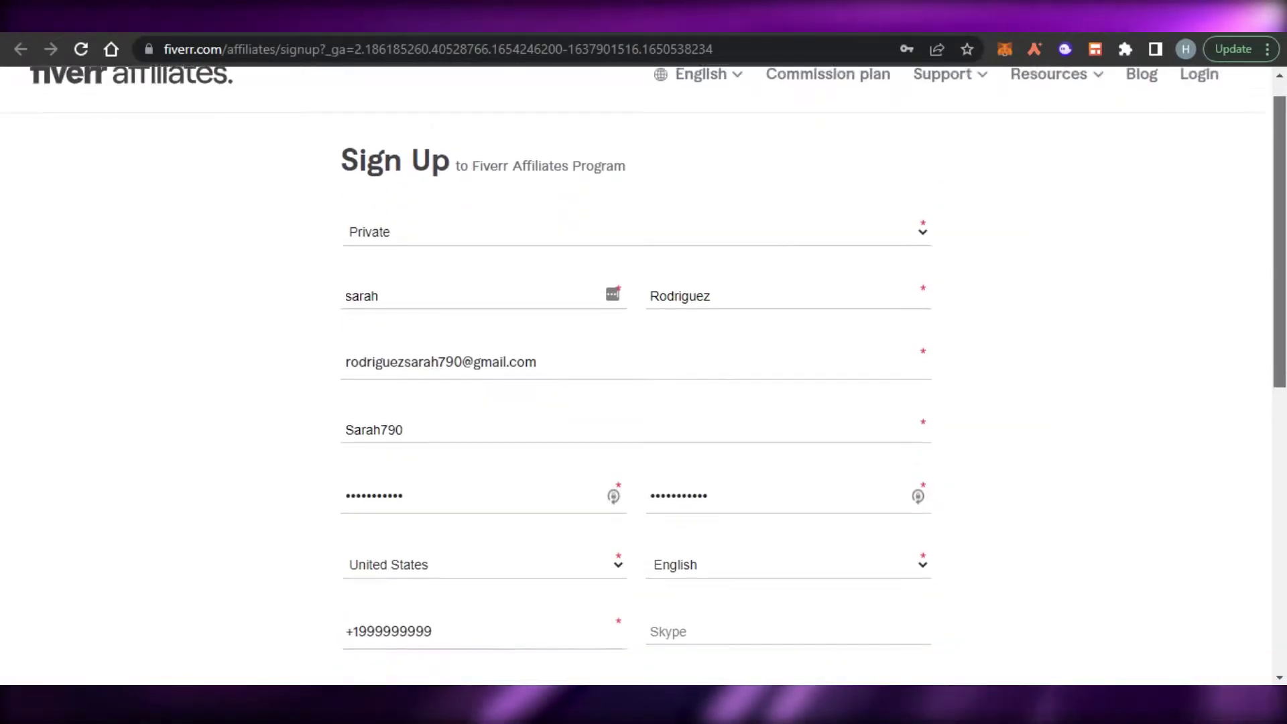
pyautogui.scroll(-3, 1280, 181)
pyautogui.scroll(-1, 670, 288)
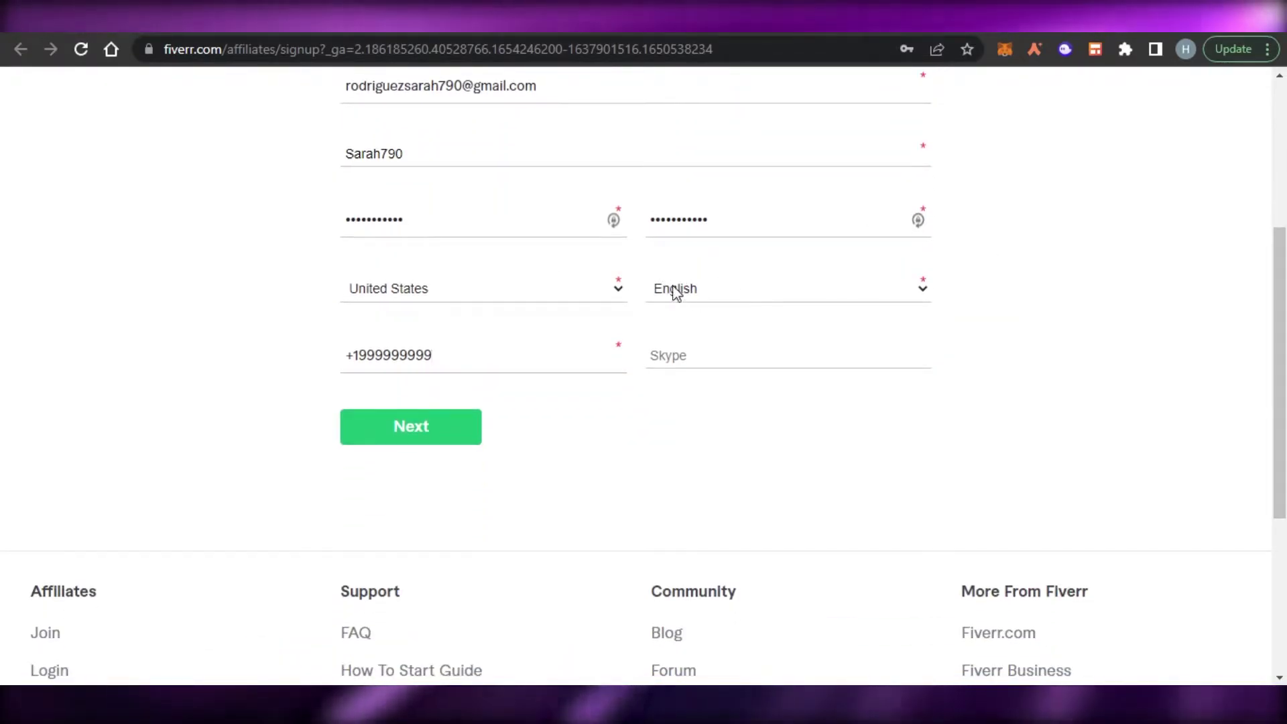
pyautogui.click(411, 436)
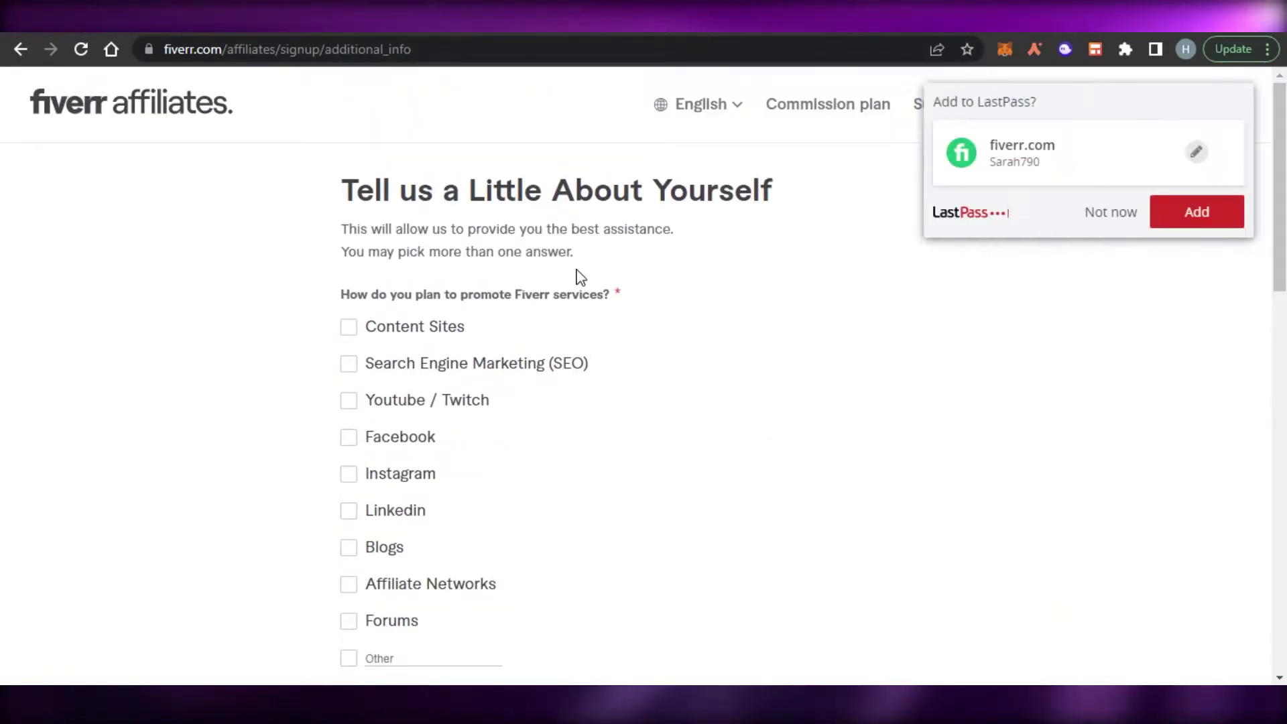
pyautogui.click(1190, 215)
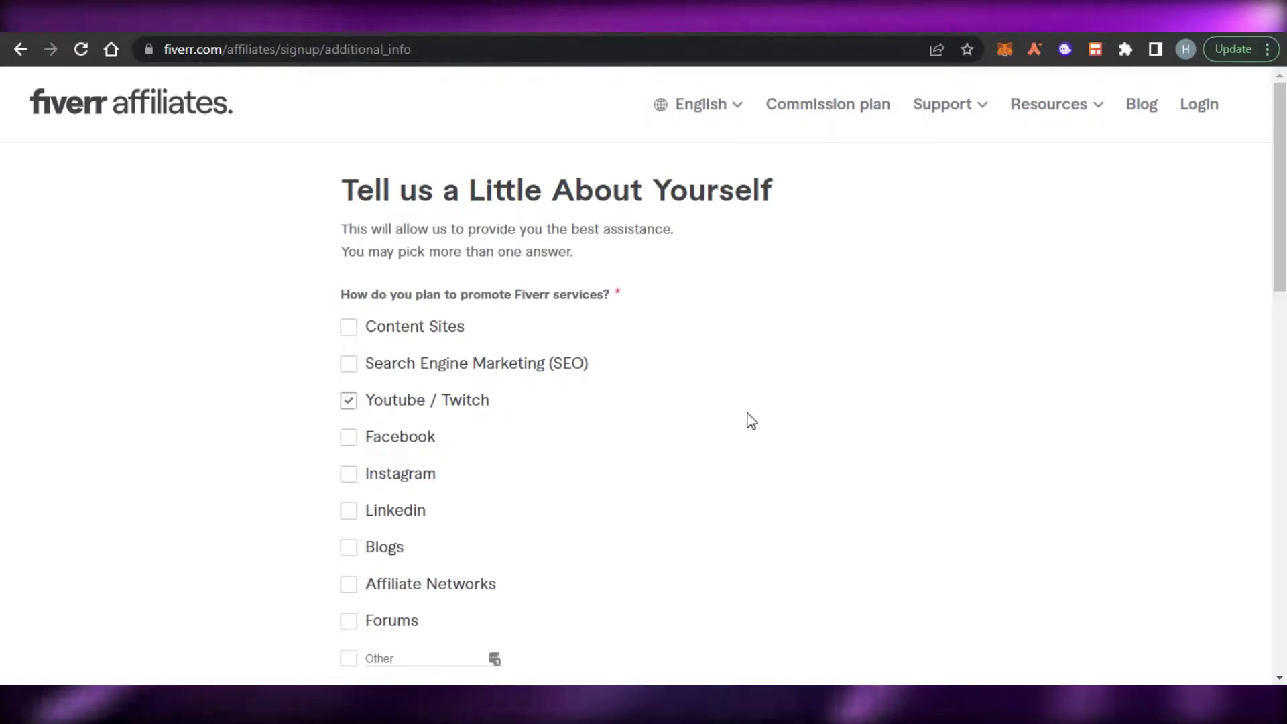
# Select Youtube / Twitch as promotion method and Digital Marketing, Video & Animation, Programming & Tech and Business as audience interests
pyautogui.scroll(-9, 467, 262)
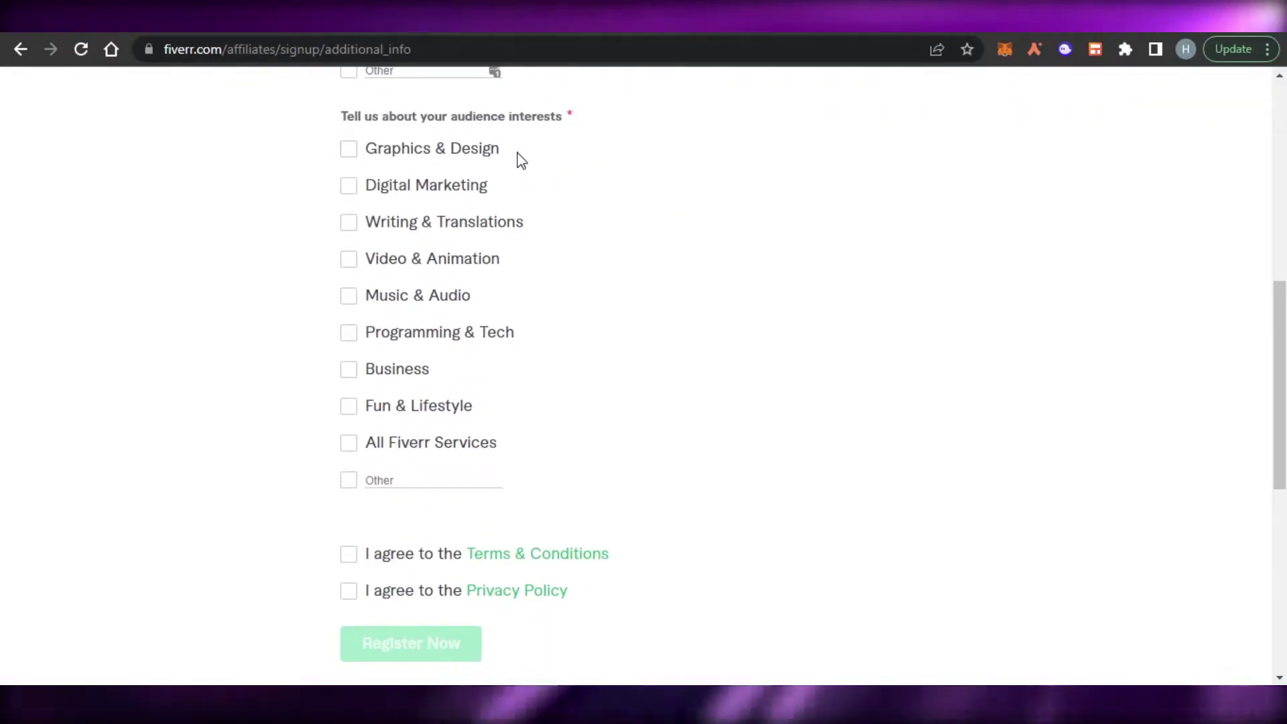
pyautogui.click(348, 266)
pyautogui.click(350, 379)
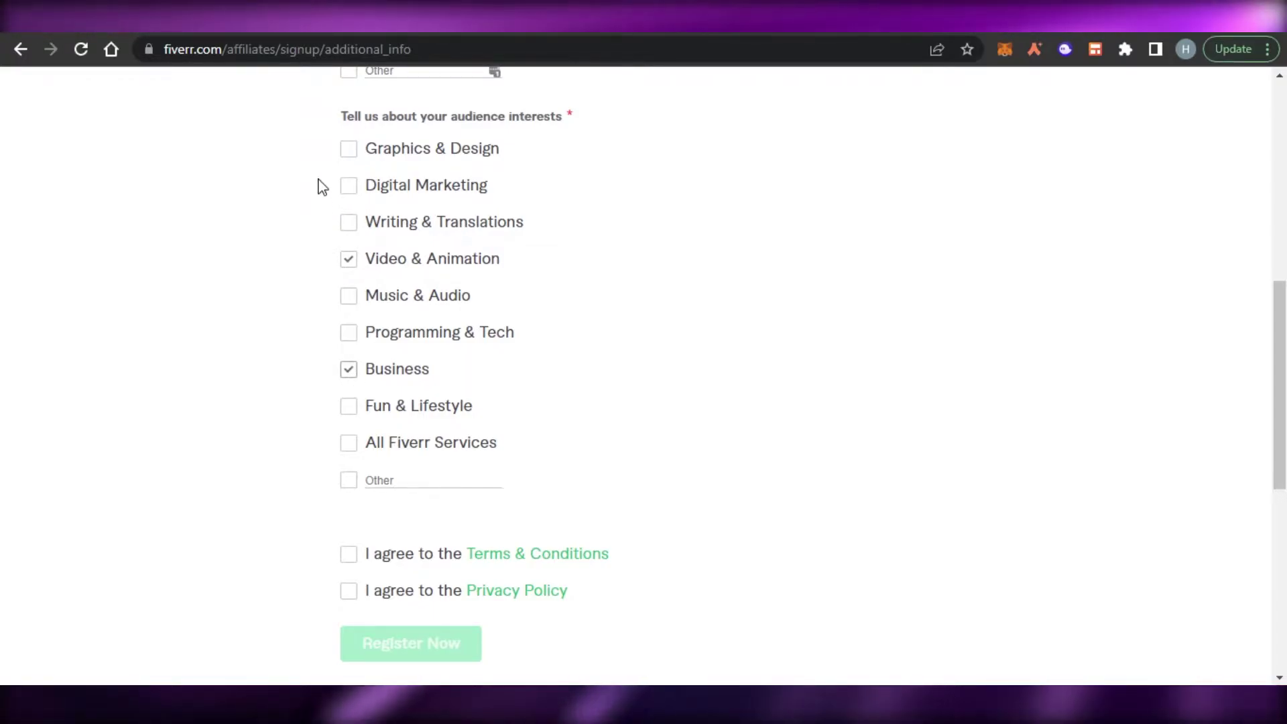
pyautogui.click(348, 187)
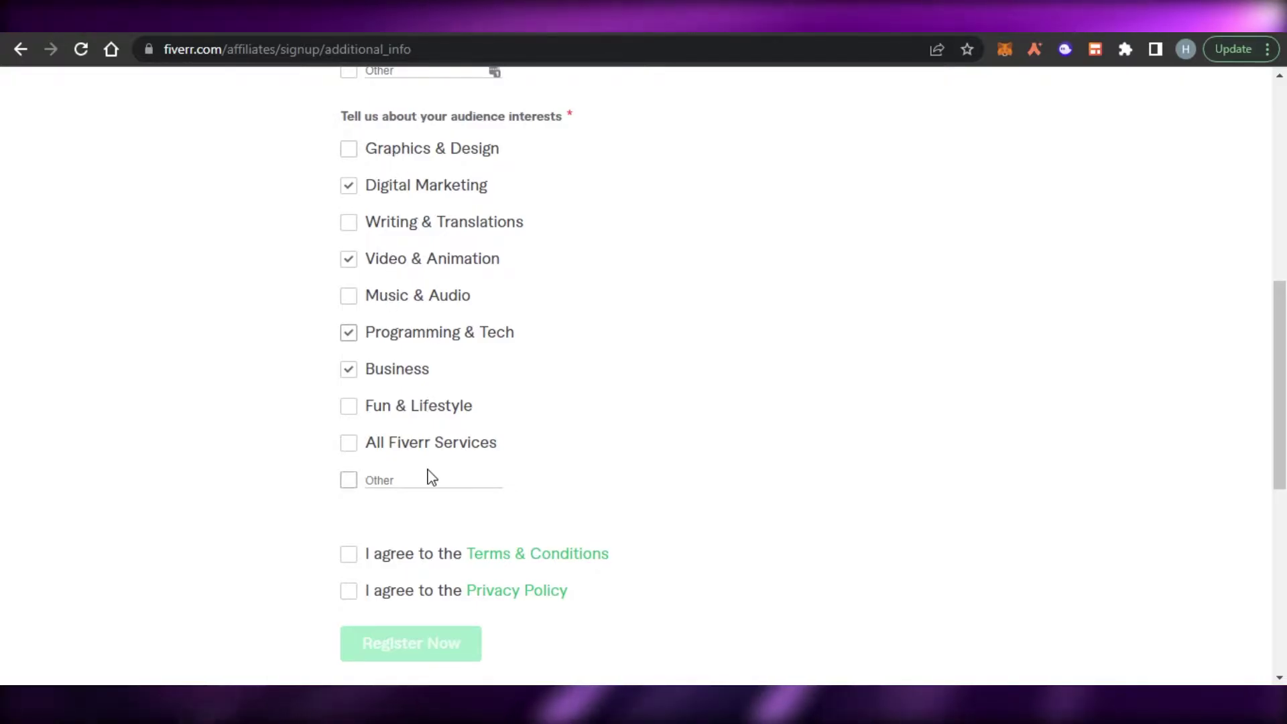
pyautogui.scroll(4, 1135, 344)
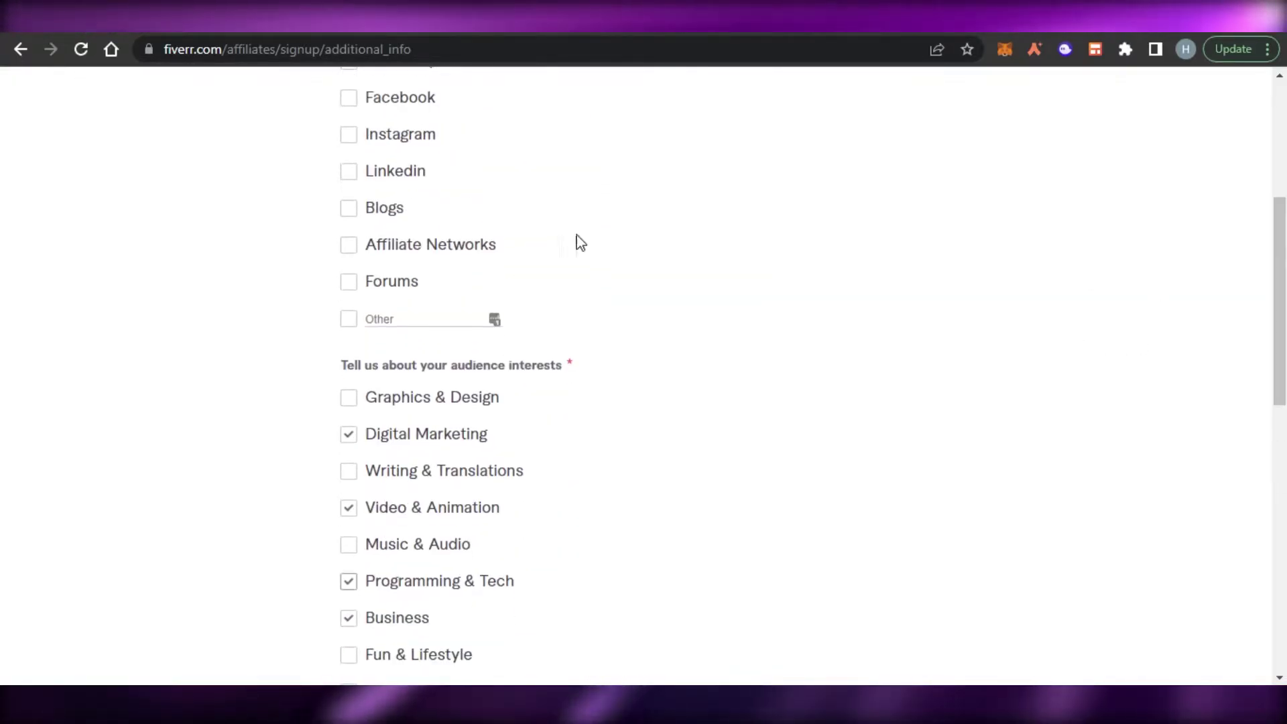
pyautogui.scroll(-7, 644, 375)
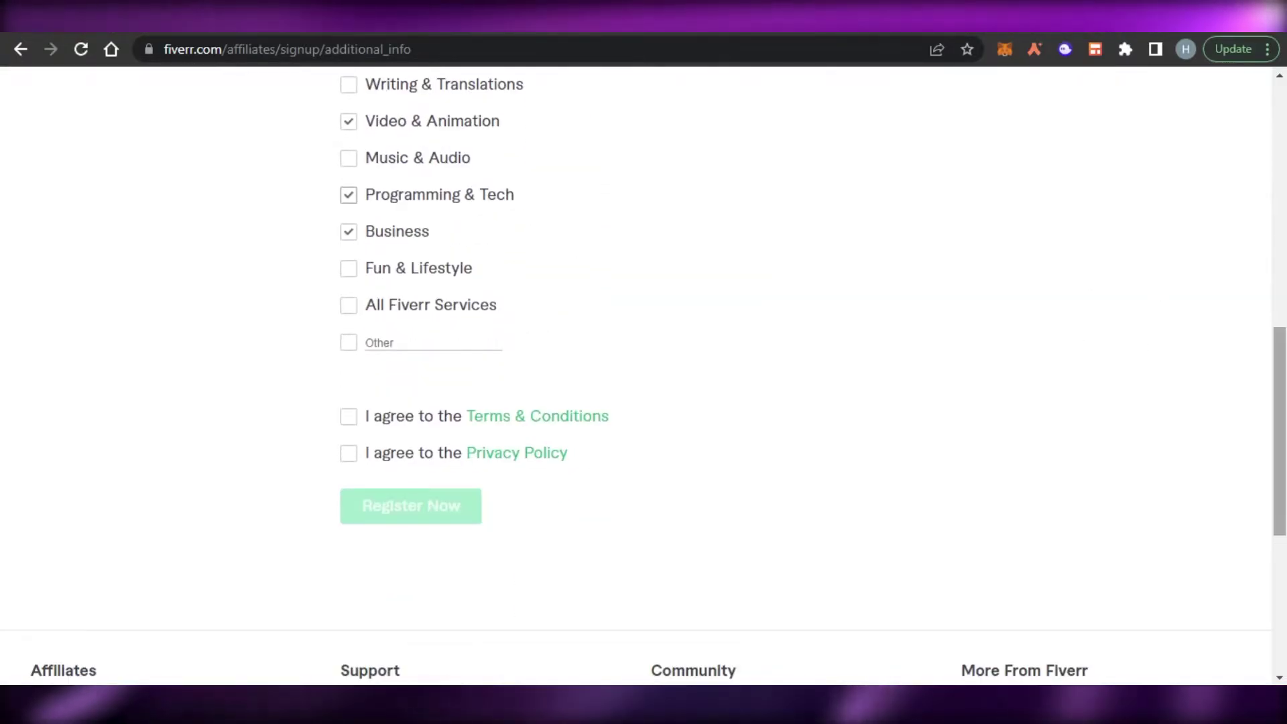
# Agree to the Terms & Conditions and Privacy Policy, and register the affiliate account
pyautogui.click(350, 335)
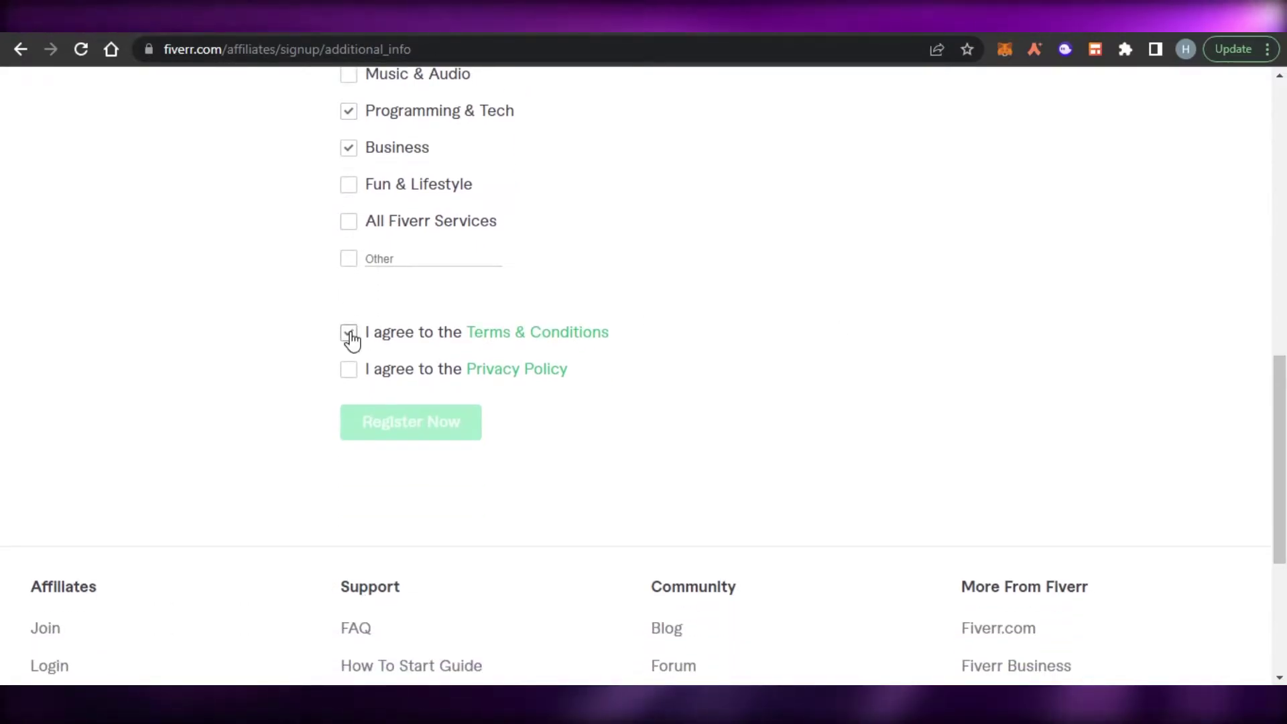
pyautogui.click(353, 373)
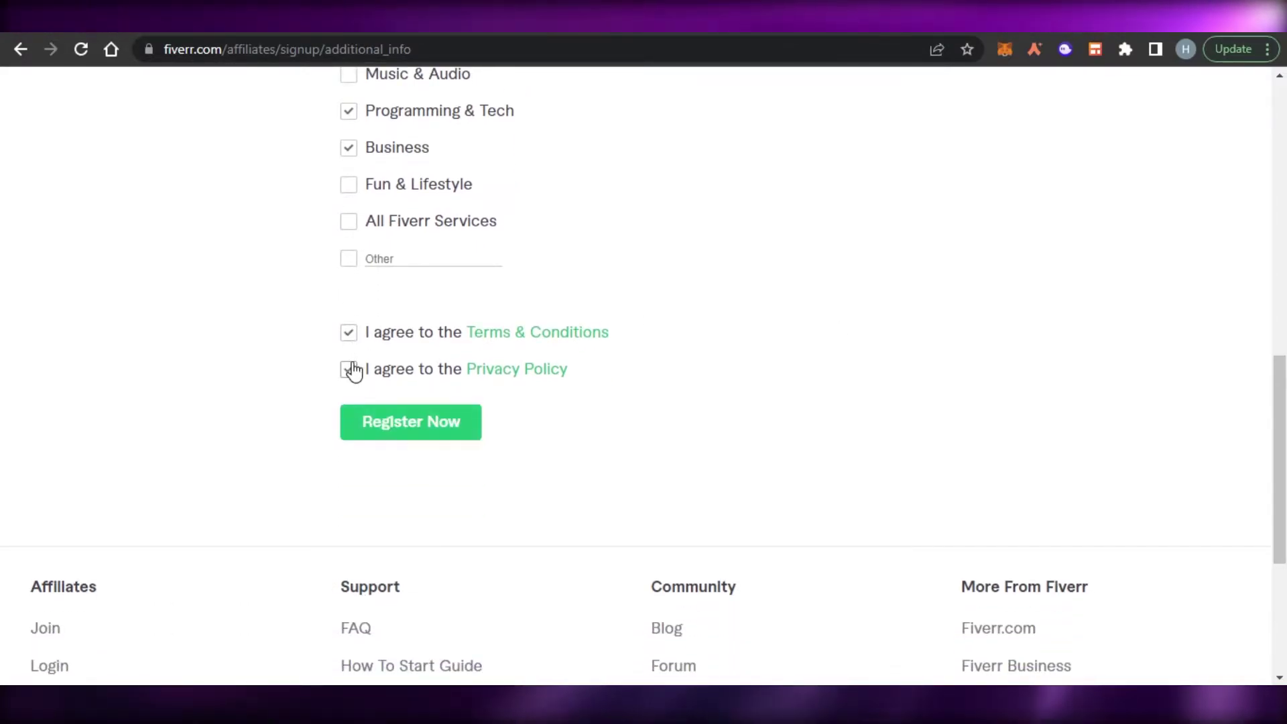
pyautogui.click(424, 434)
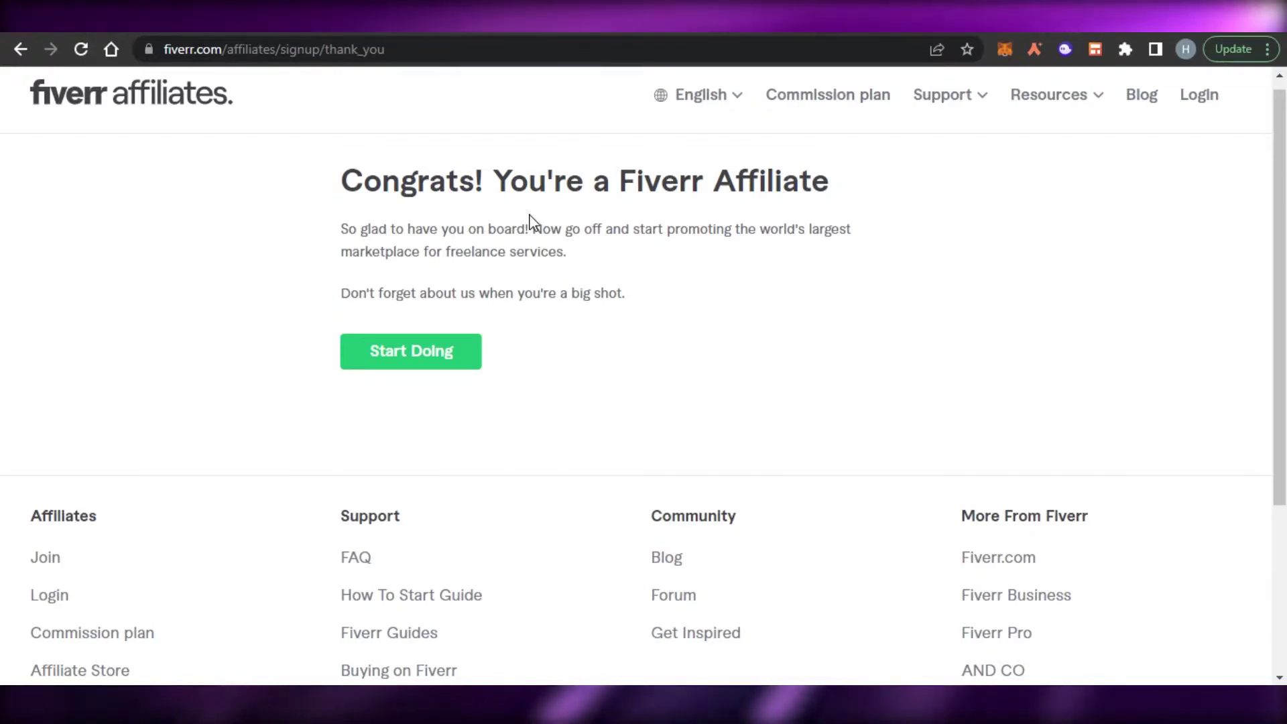
# Open the new account's affiliate dashboard and examine its traffic statistics, performance, top creatives and contact sections
pyautogui.click(444, 374)
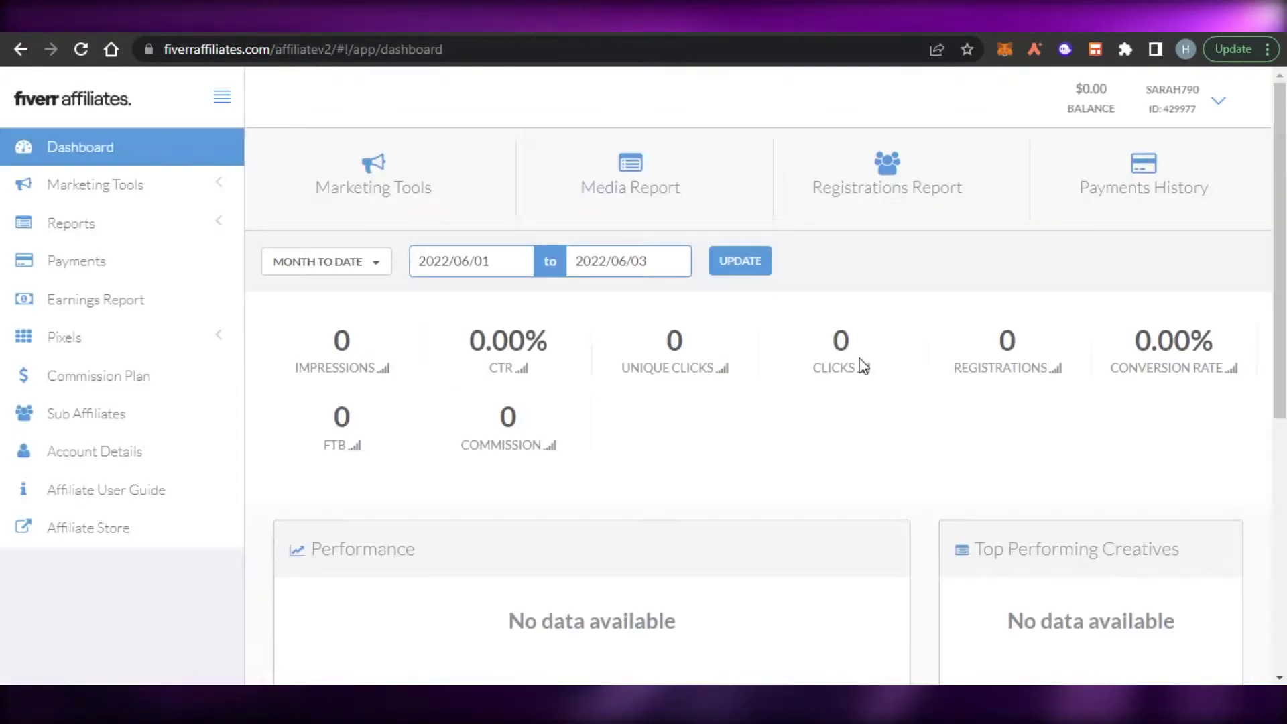
pyautogui.scroll(-6, 757, 403)
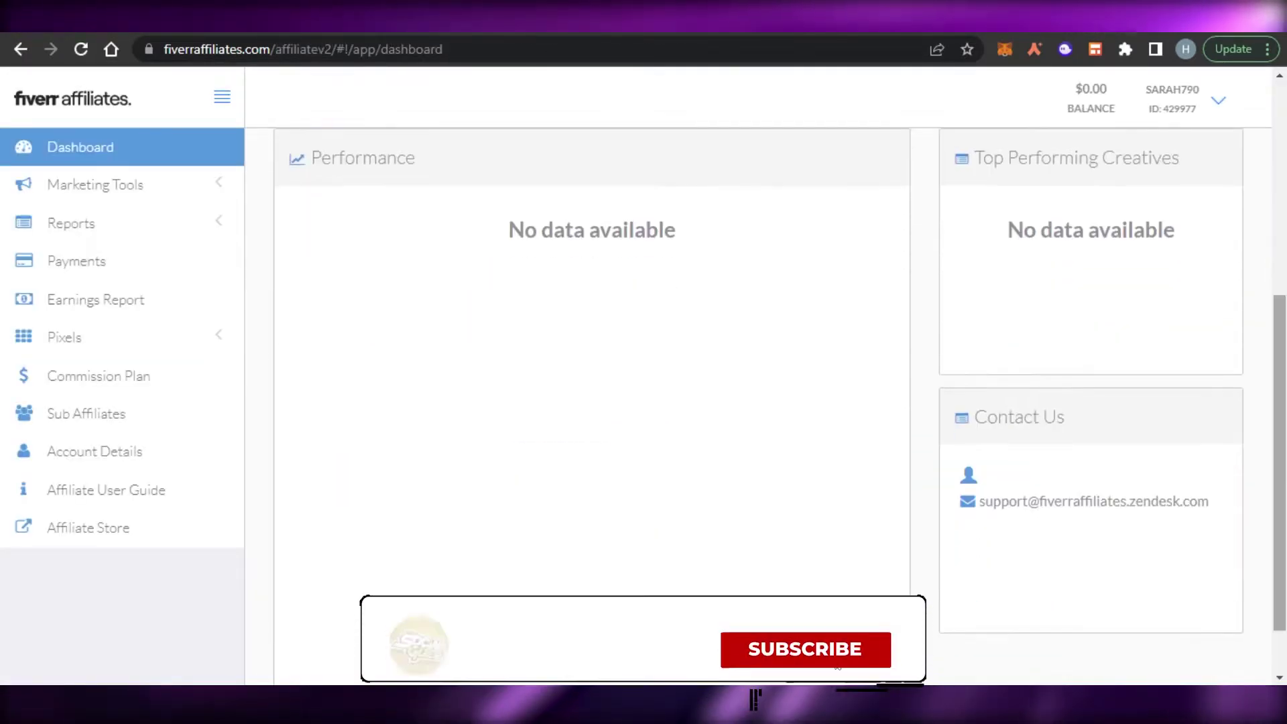
pyautogui.scroll(6, 757, 402)
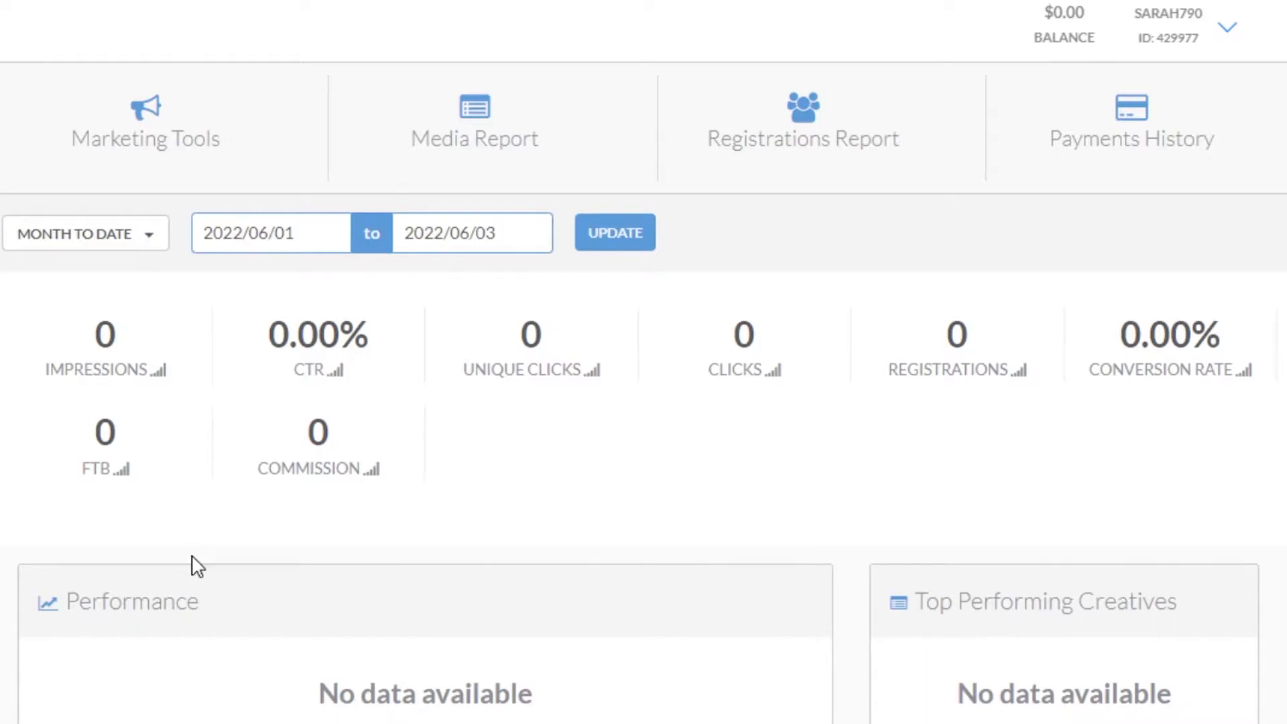
pyautogui.scroll(-5, 1152, 279)
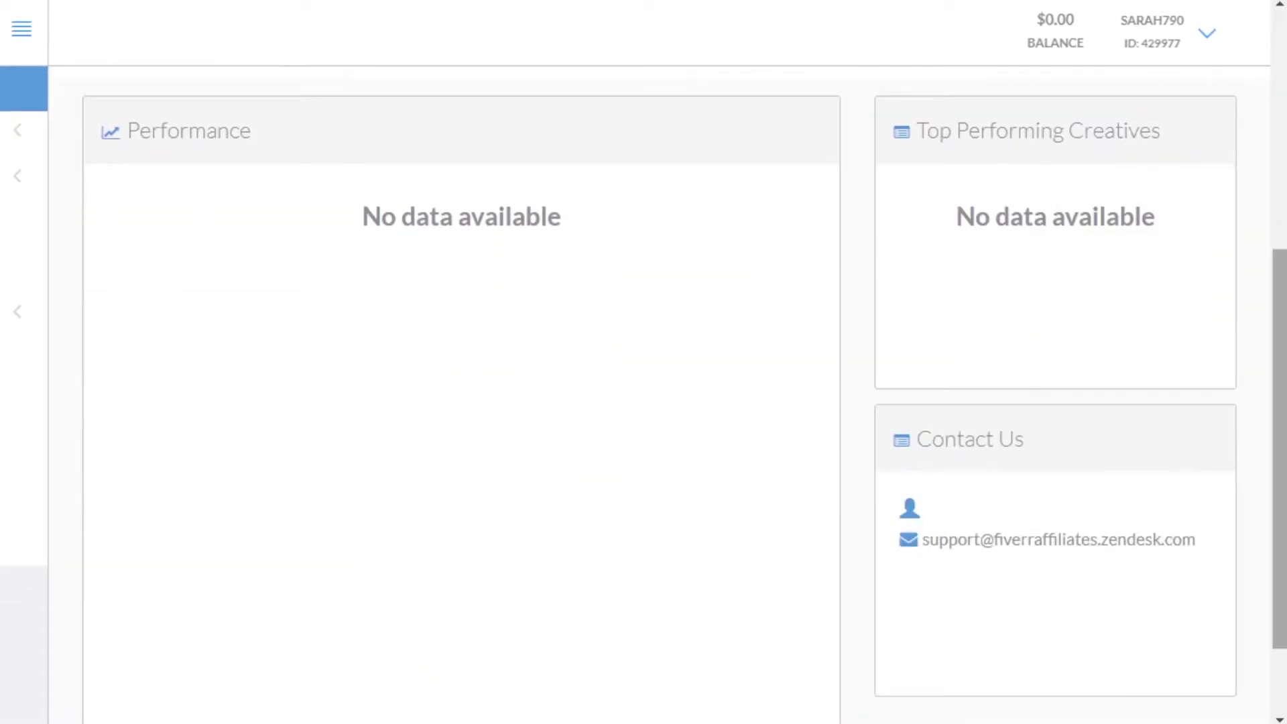
pyautogui.scroll(-2, 644, 394)
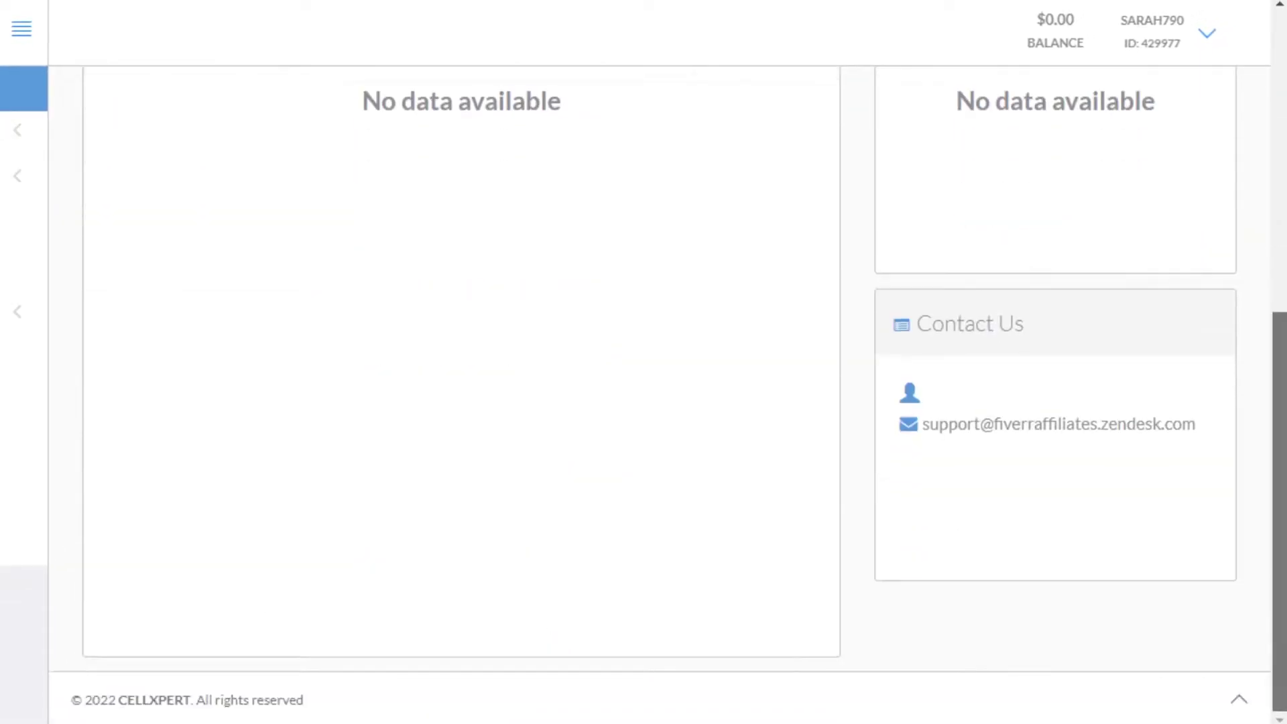
pyautogui.scroll(6, 644, 394)
pyautogui.scroll(2, 644, 394)
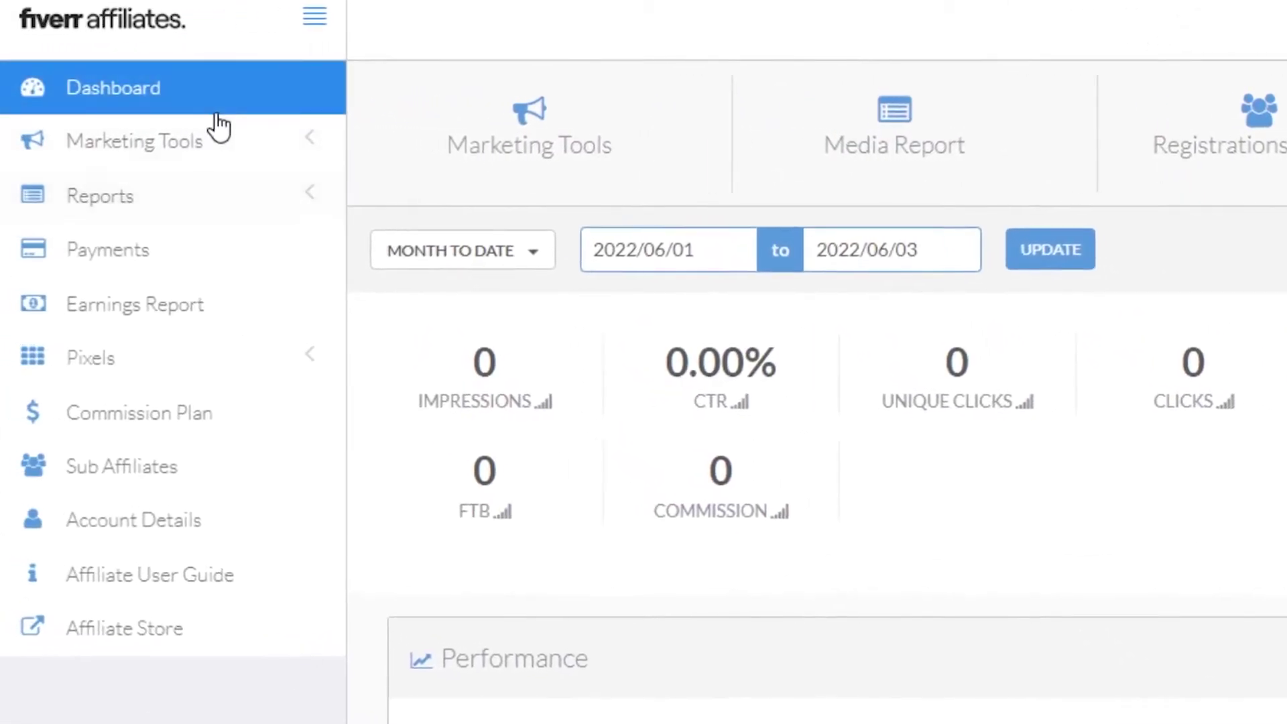
# Open the full marketing tools collection and list its creatives without any filters to browse the banners and click URLs
pyautogui.click(215, 141)
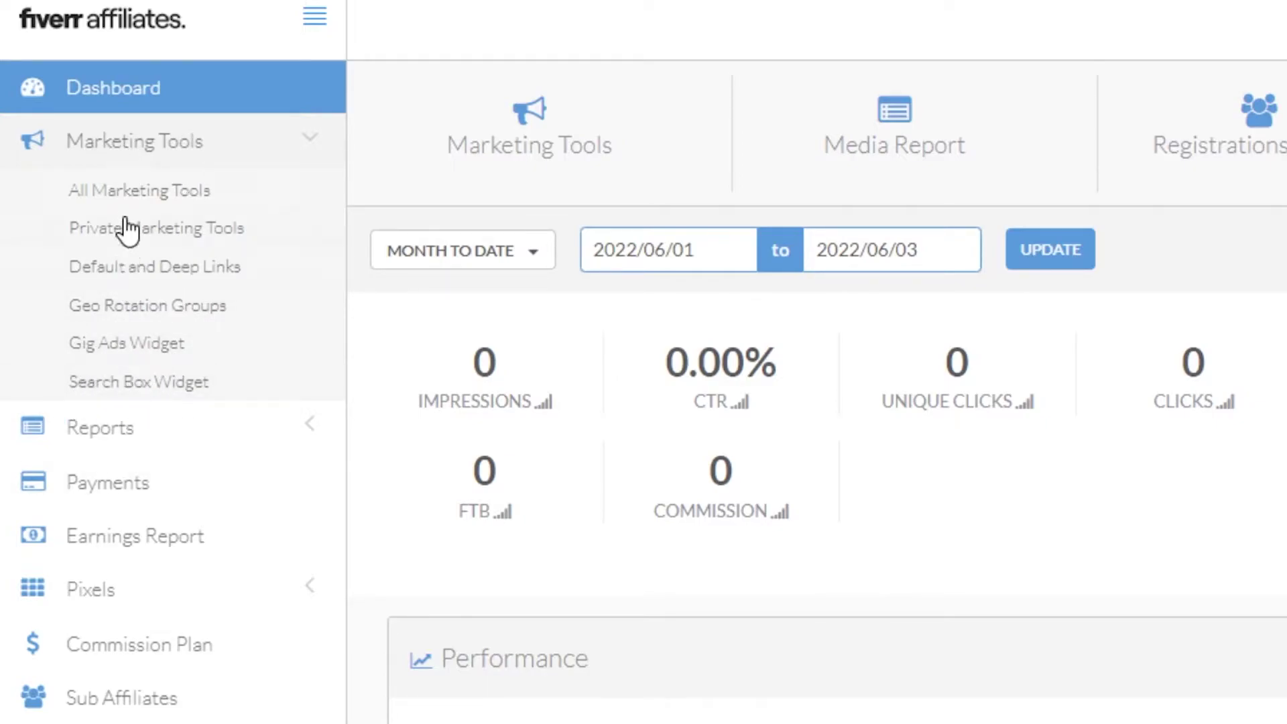
pyautogui.click(126, 194)
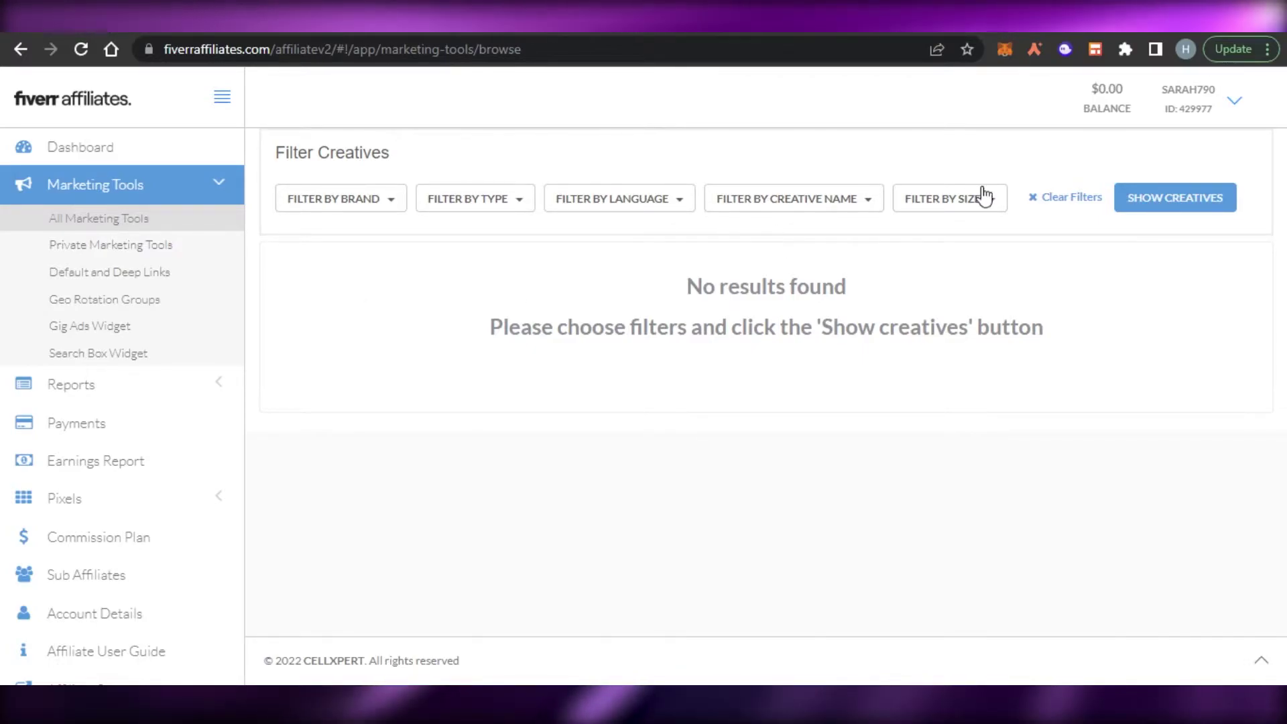
pyautogui.click(1187, 197)
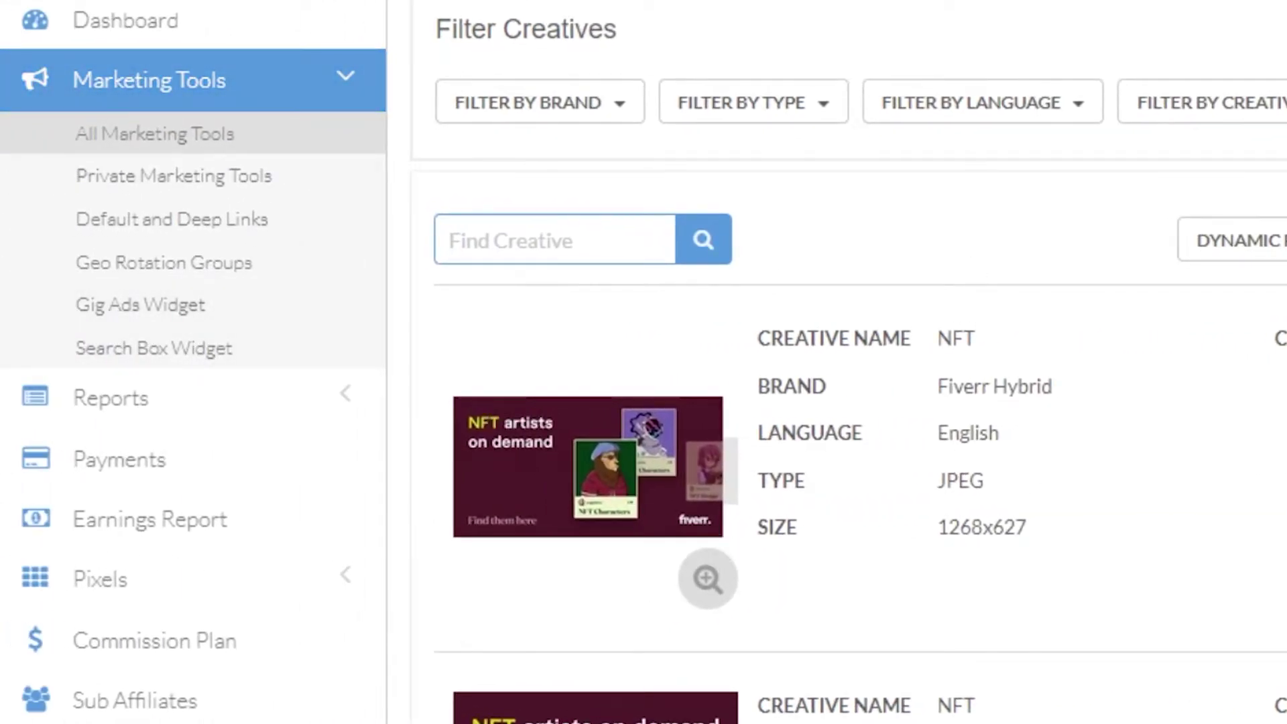
pyautogui.scroll(-10, 738, 436)
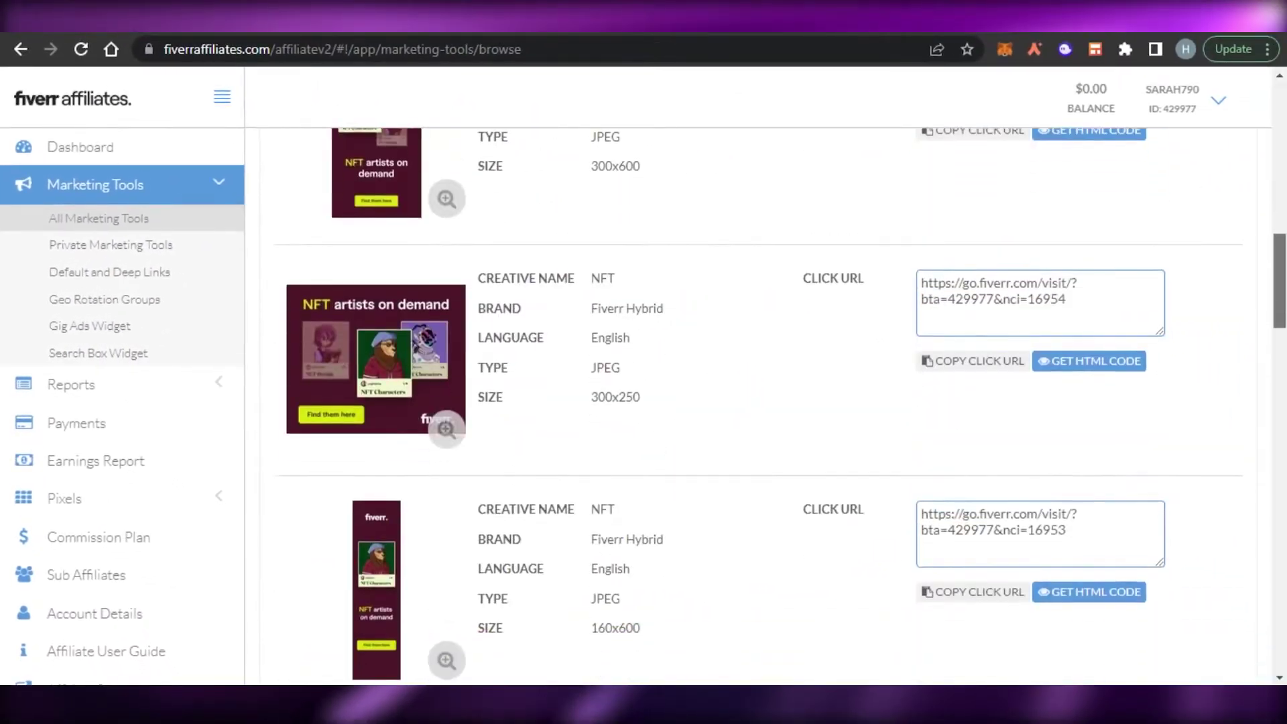
# Browse the listed NFT creatives, examining their brands, sizes and click URLs
pyautogui.scroll(-14, 737, 402)
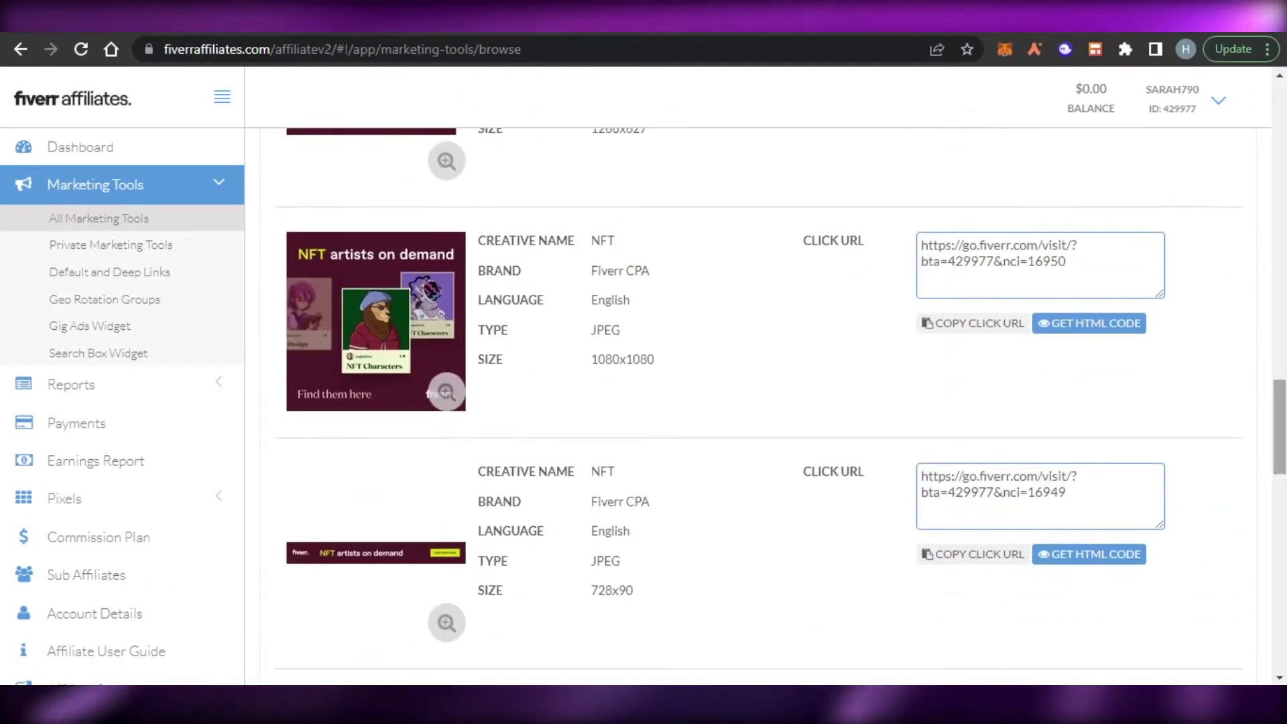
pyautogui.scroll(-1, 757, 403)
pyautogui.scroll(-7, 758, 402)
pyautogui.scroll(-5, 1155, 346)
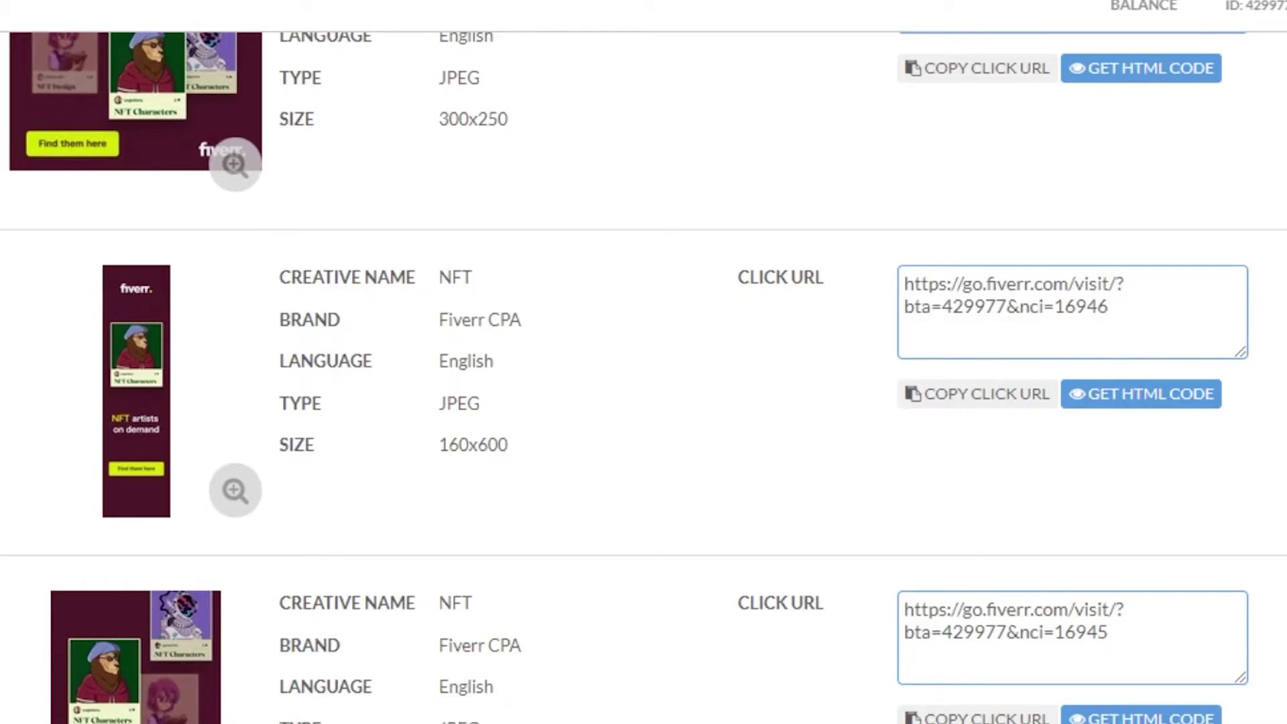
pyautogui.scroll(-5, 643, 403)
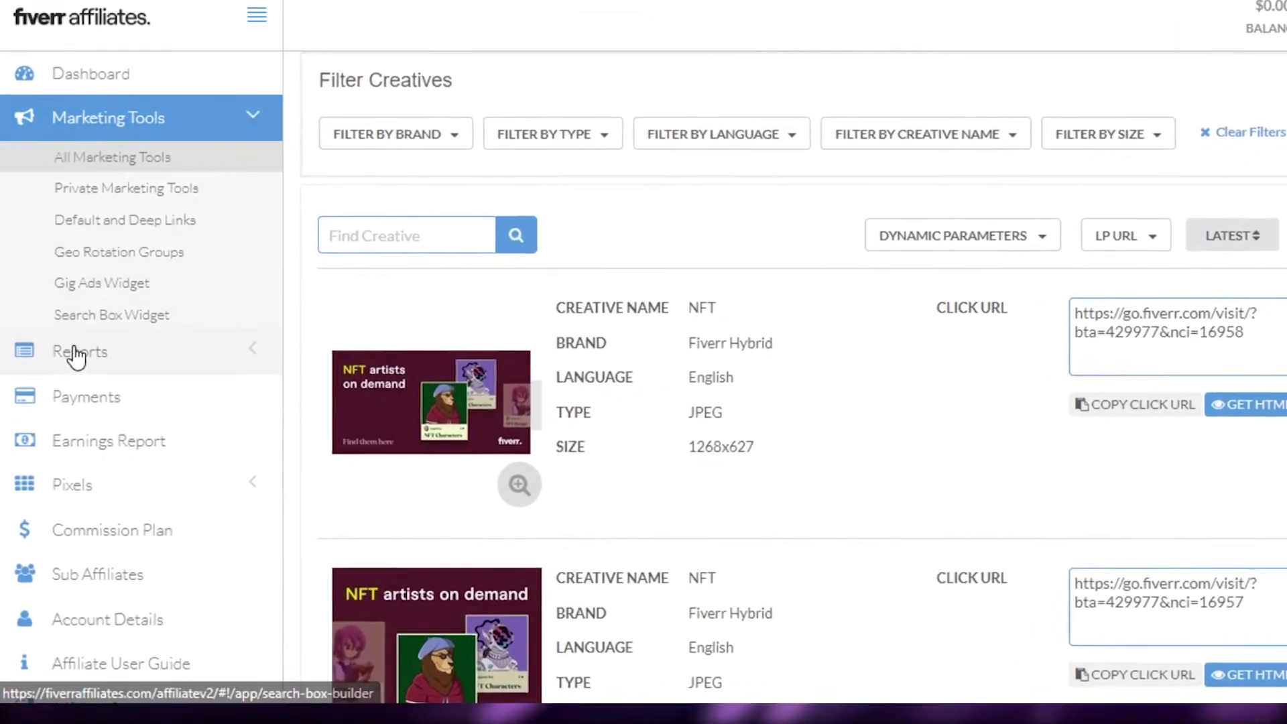
# Open the Media Report and the Registrations Report to view the month-to-date data
pyautogui.click(77, 352)
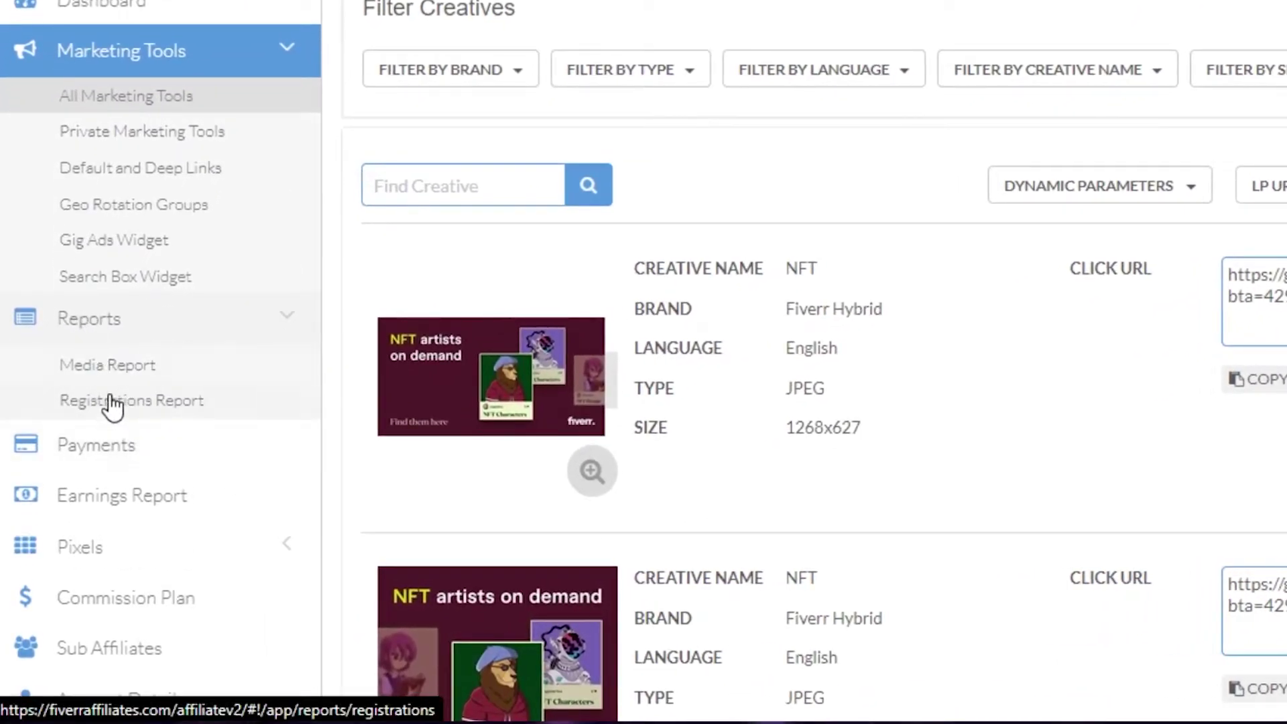
pyautogui.click(94, 367)
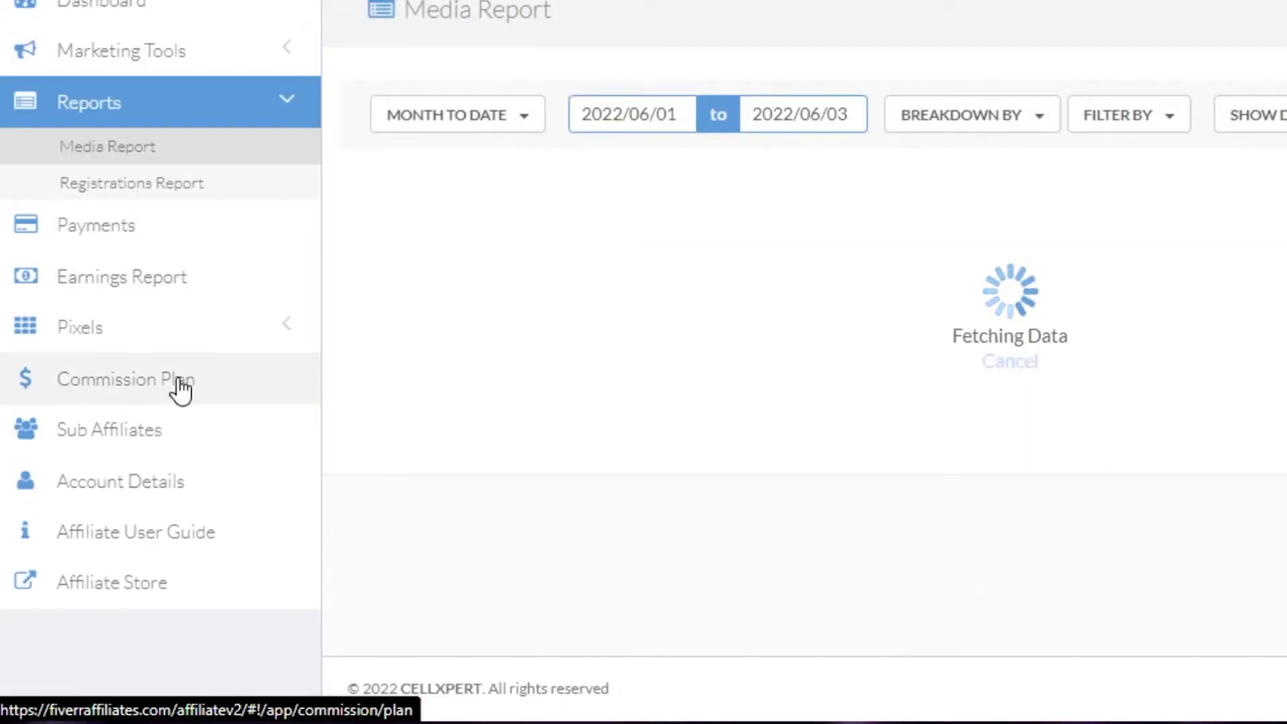
pyautogui.click(145, 196)
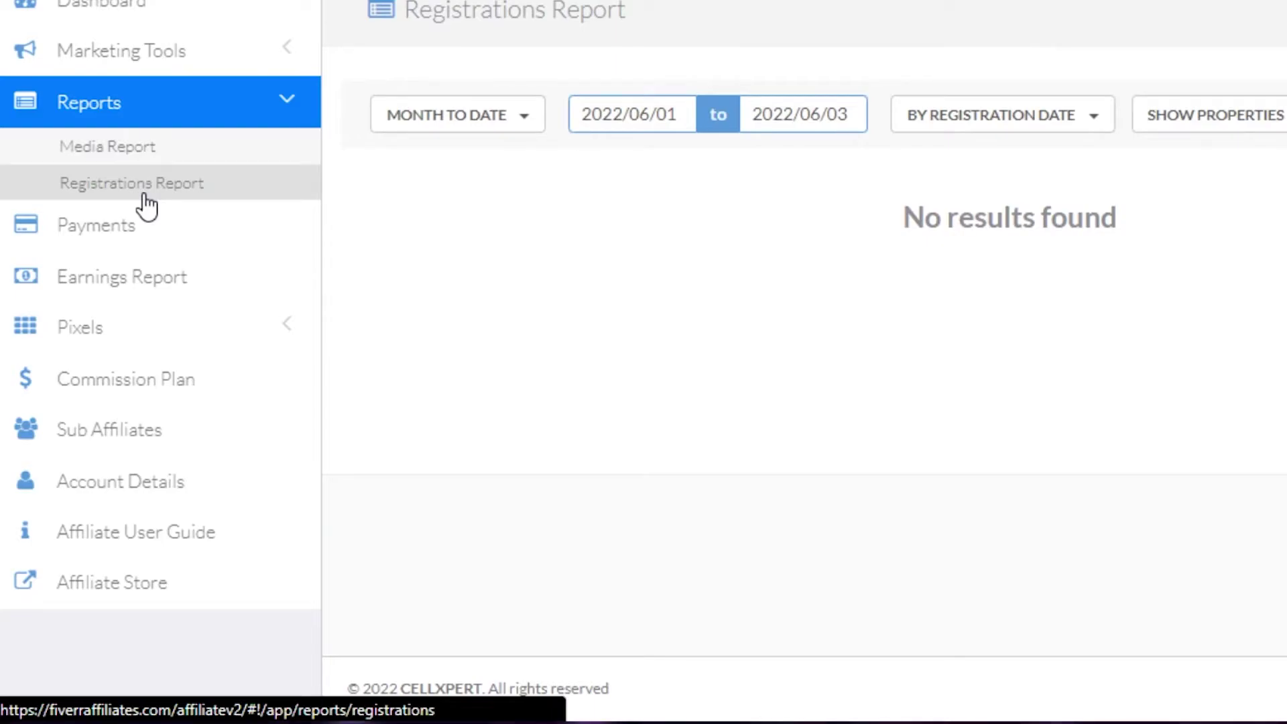
# Open the Payment Request page and read the notice about payout eligibility
pyautogui.click(120, 227)
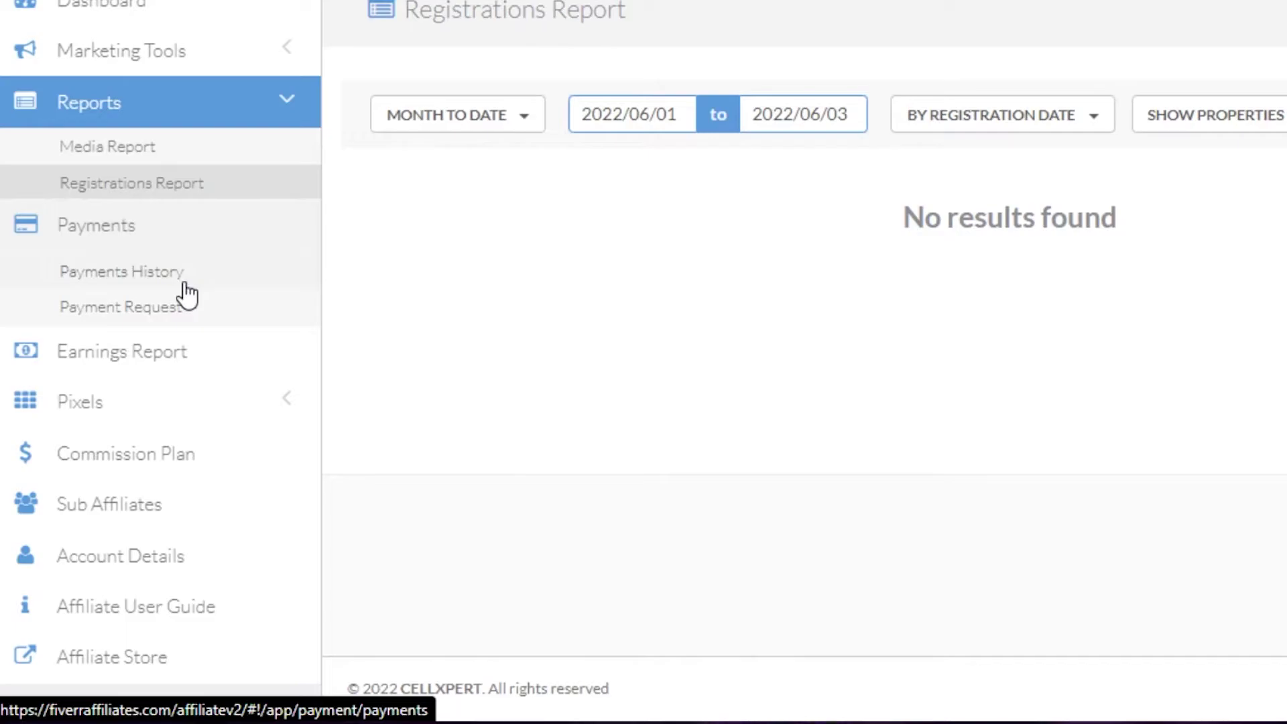
pyautogui.click(157, 315)
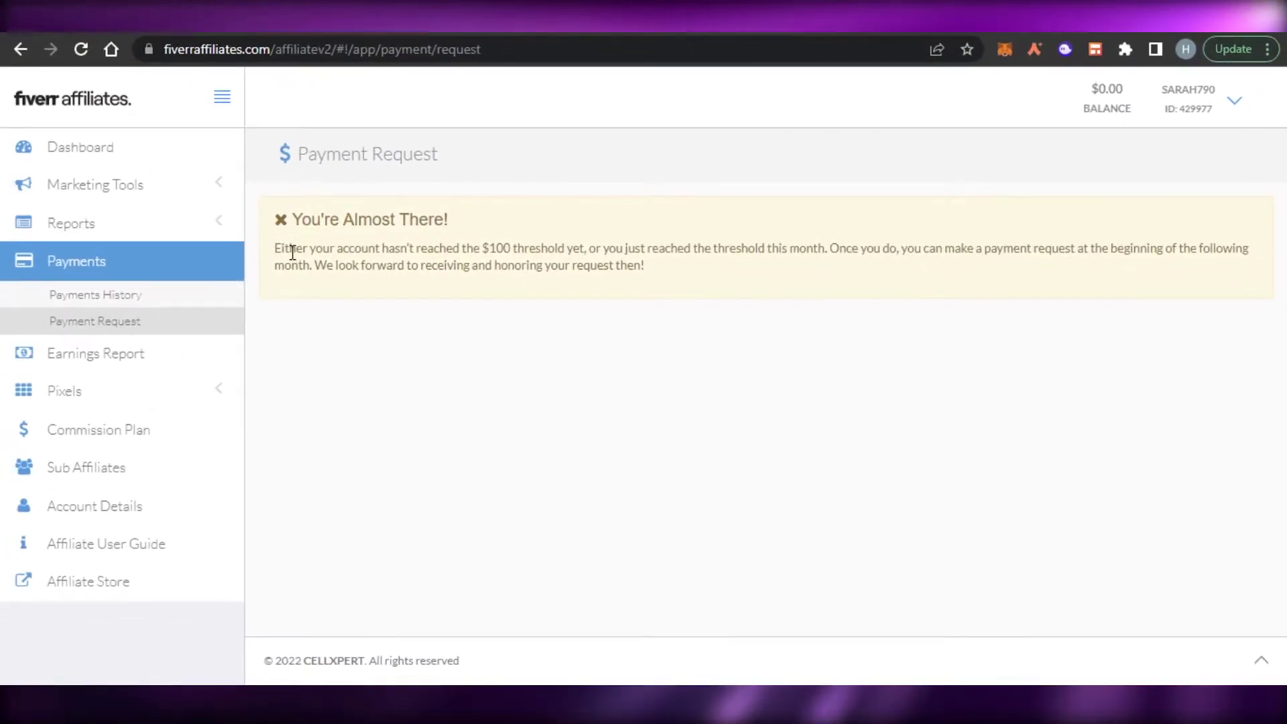
pyautogui.moveTo(292, 252); pyautogui.dragTo(597, 267)
pyautogui.click(572, 333)
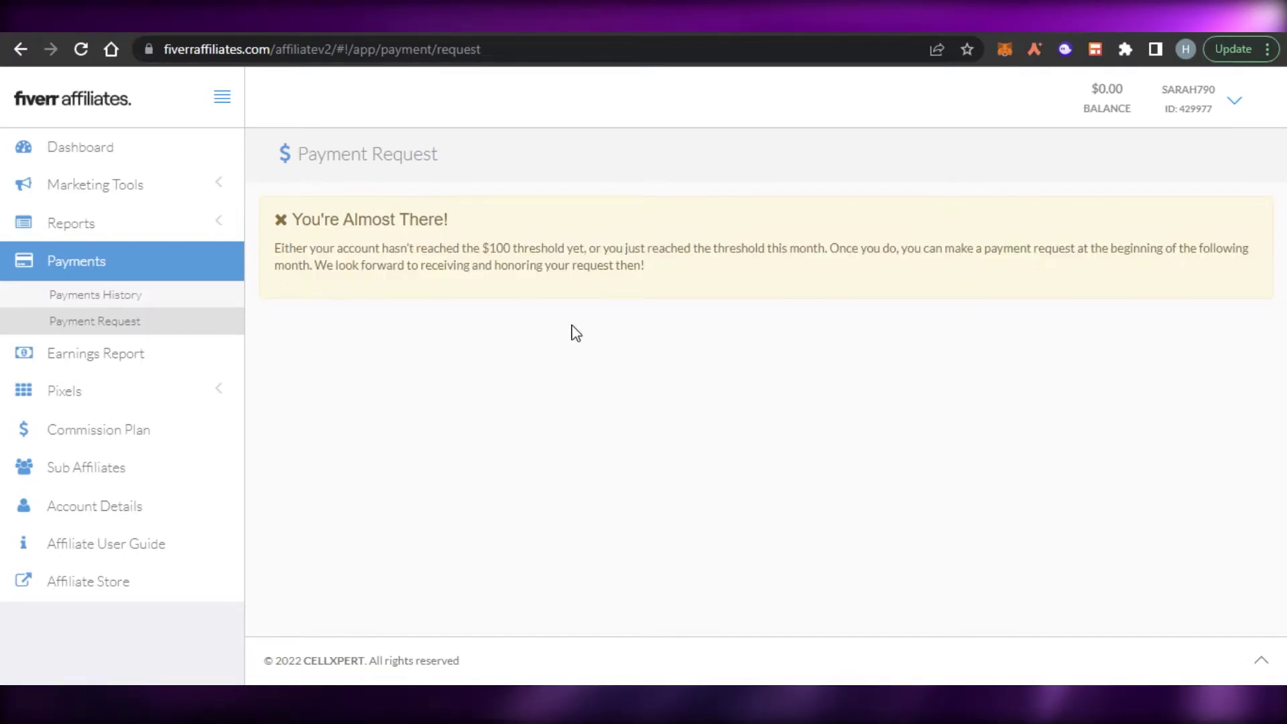
# View the Earnings Report and list the available Pixels options
pyautogui.click(126, 366)
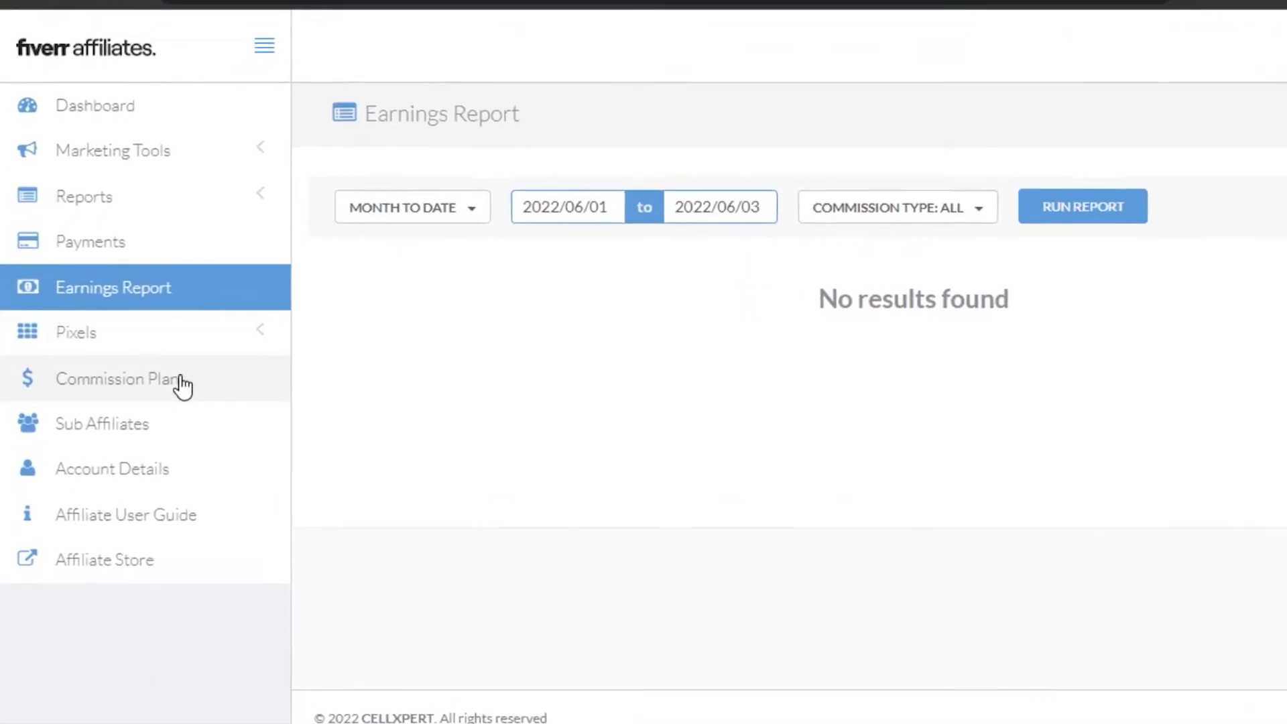
pyautogui.click(173, 353)
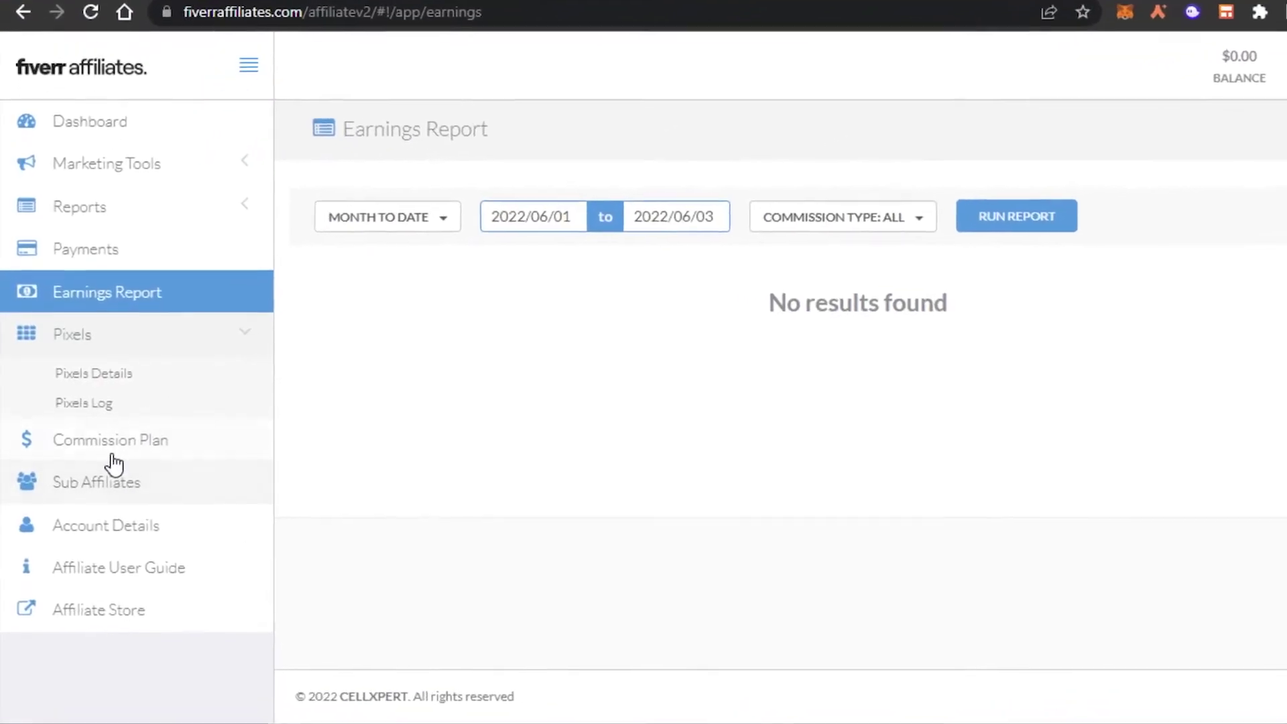
# Open the account's Commission Plan and examine the rates for each Fiverr product, especially the Fiverr Business CPA amount and revenue share
pyautogui.click(113, 448)
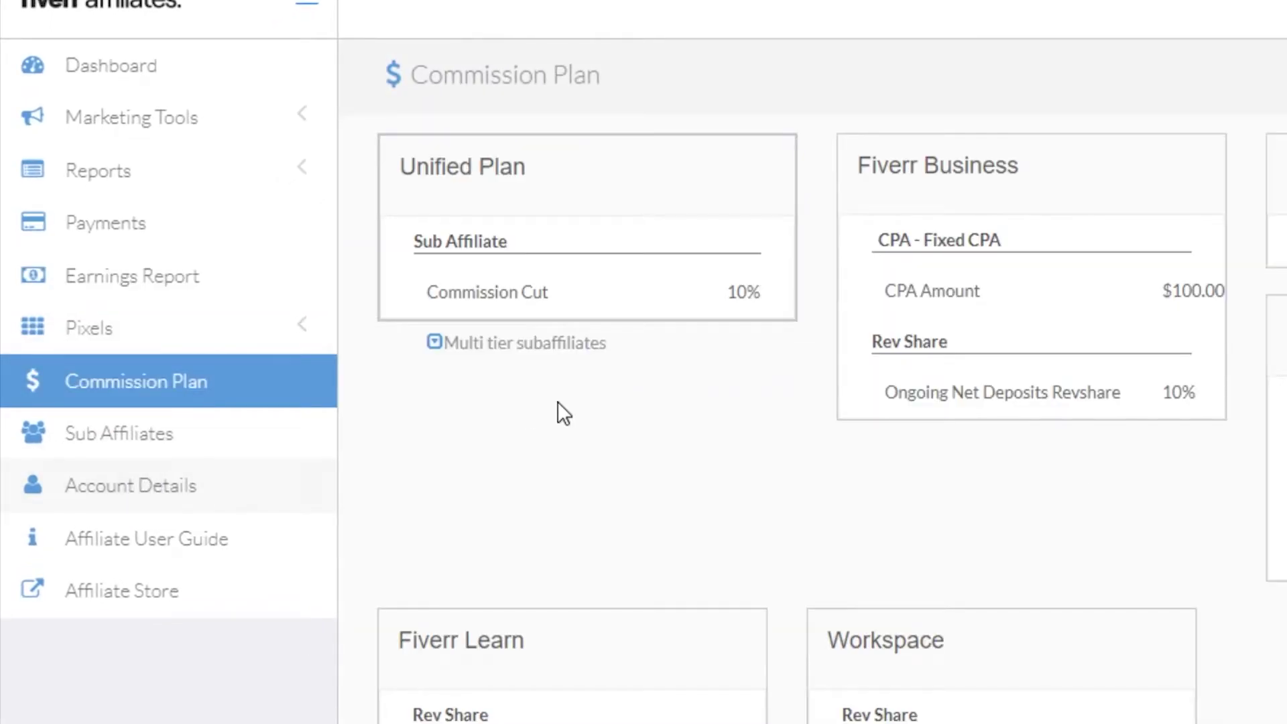
pyautogui.scroll(-2, 671, 369)
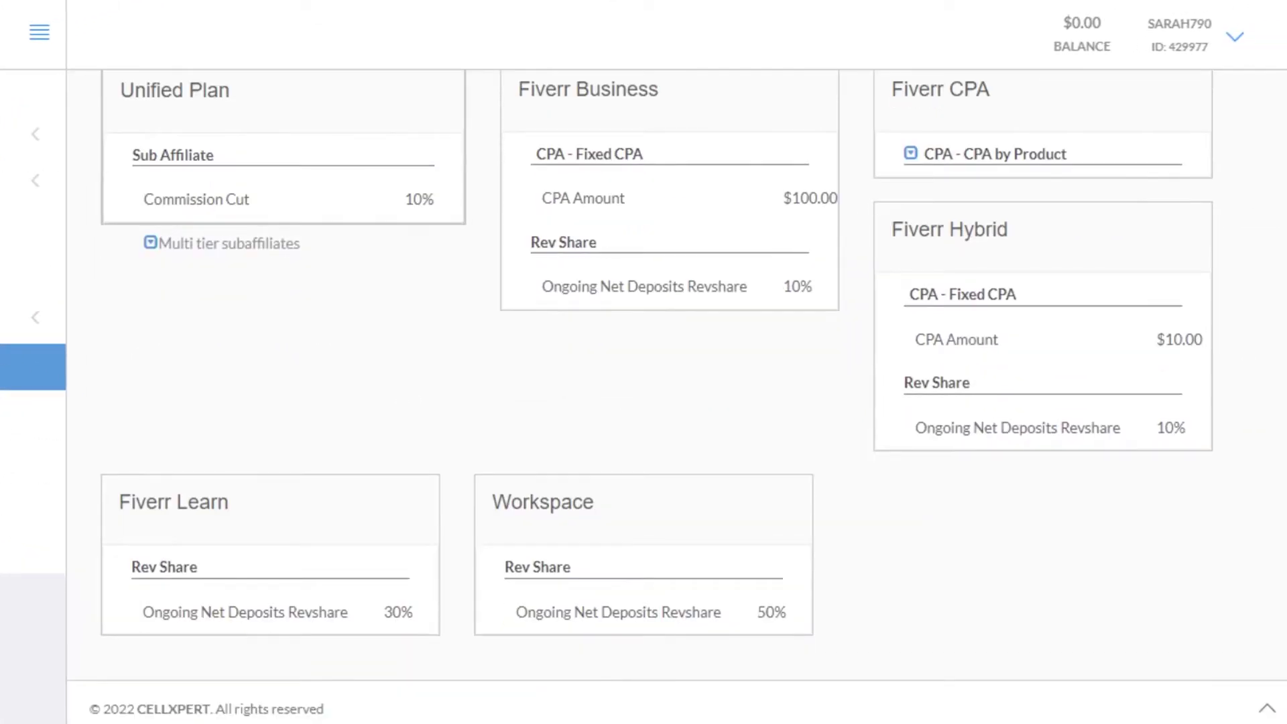
pyautogui.scroll(1, 327, 268)
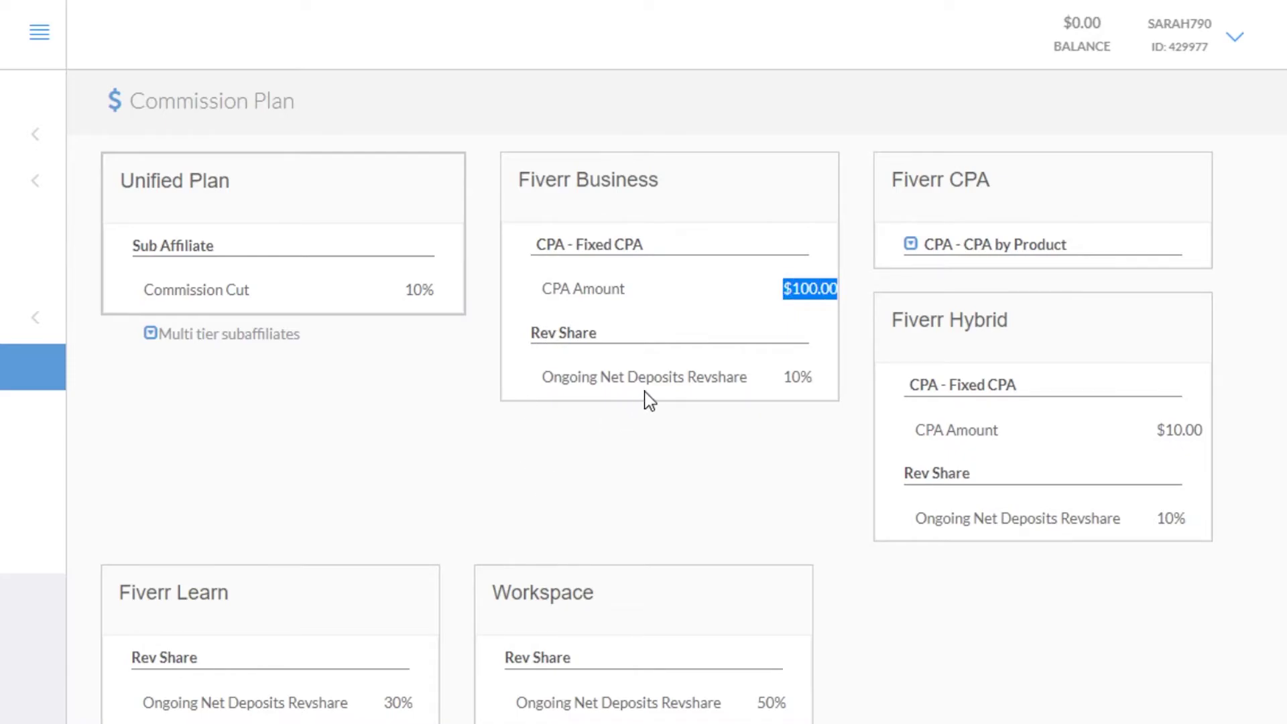
pyautogui.moveTo(782, 379); pyautogui.dragTo(828, 383)
pyautogui.click(830, 382)
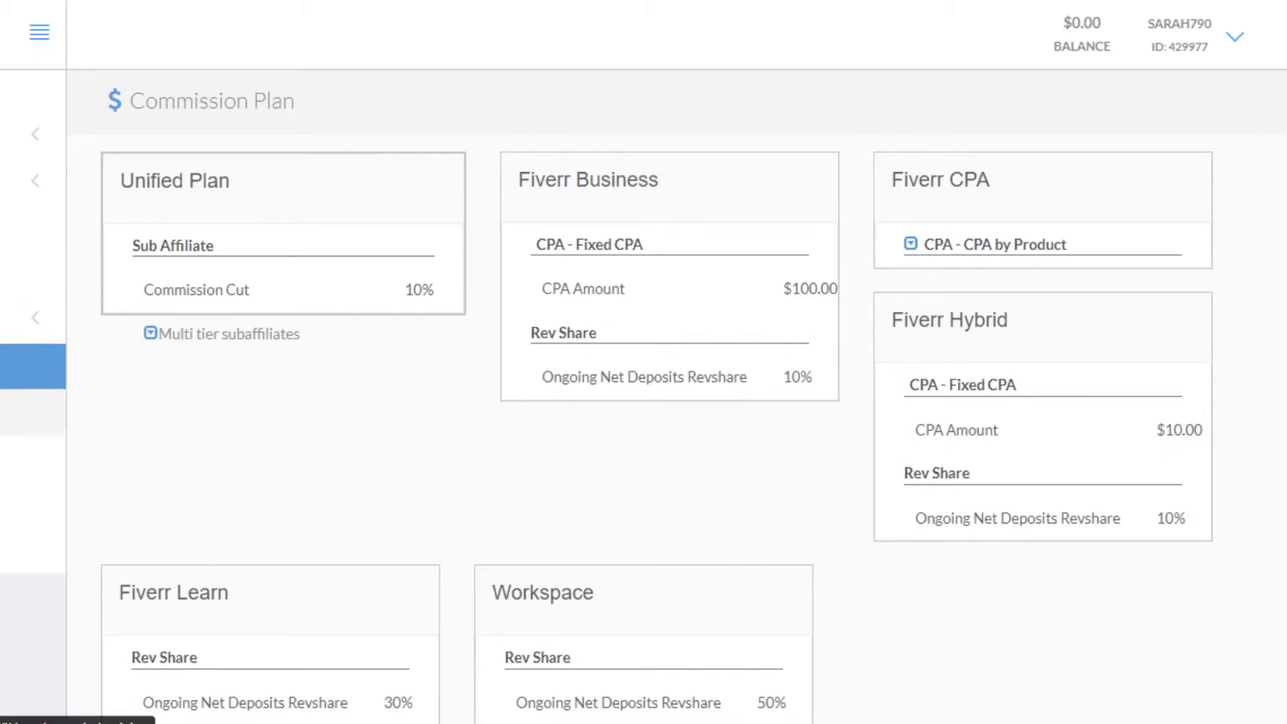
# List the Sub Affiliates options, and open the Affiliate Store to look through its toolkit channels
pyautogui.click(50, 423)
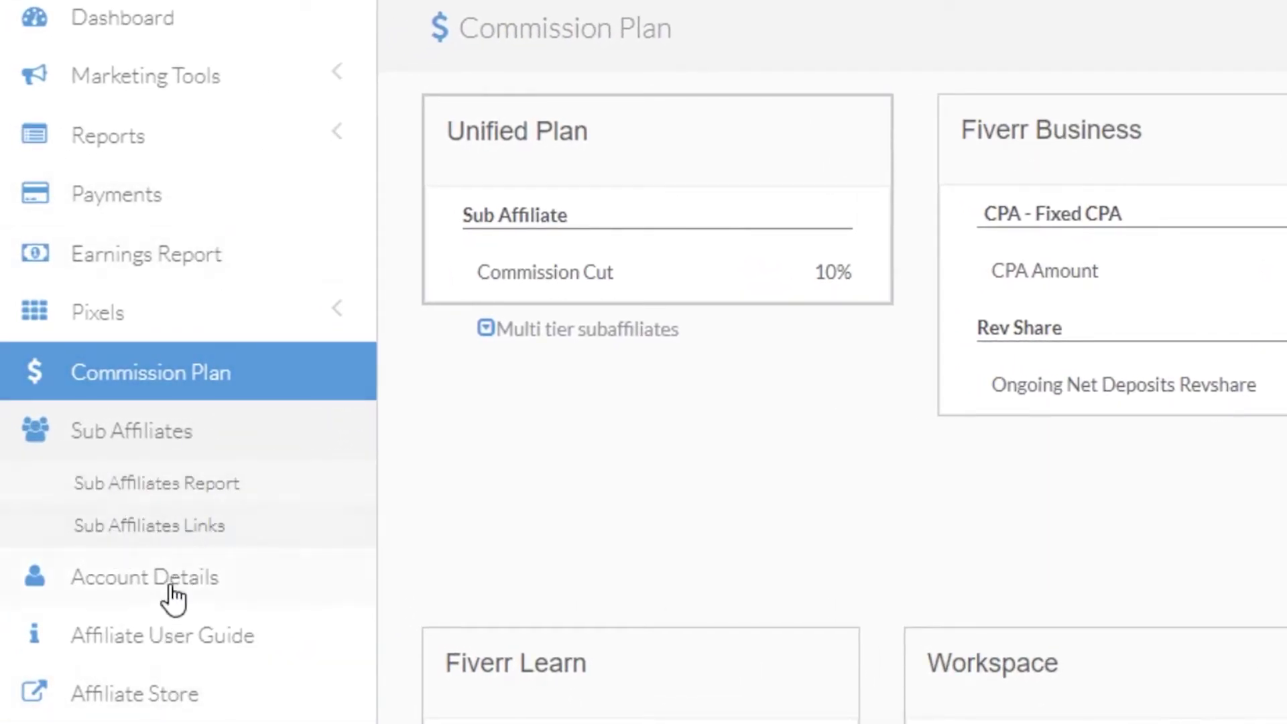
pyautogui.click(161, 700)
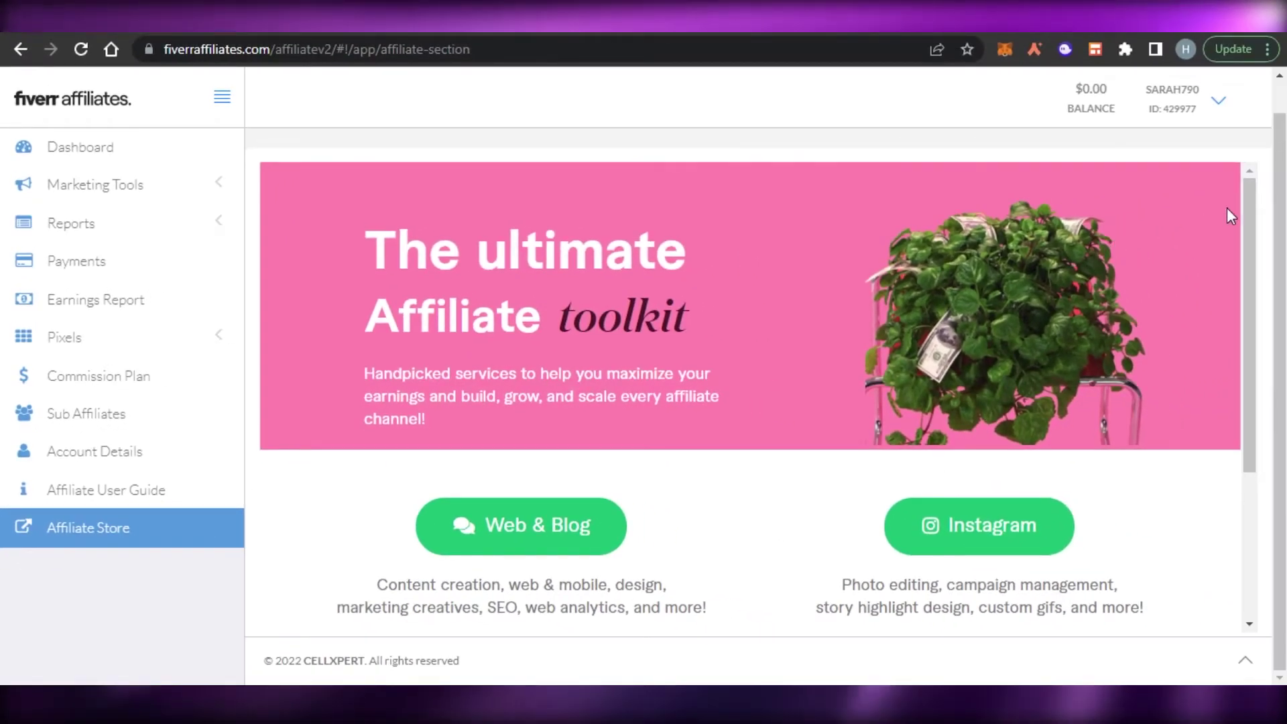
pyautogui.moveTo(1248, 207); pyautogui.dragTo(1249, 290)
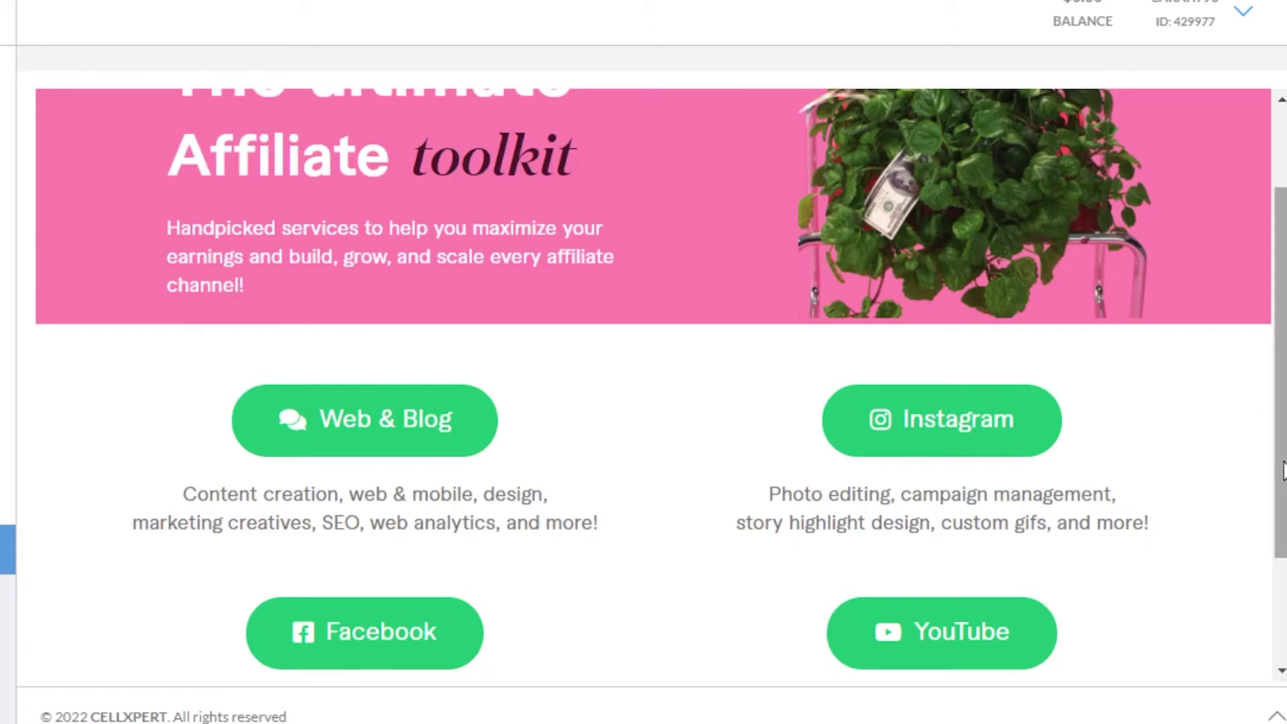
pyautogui.scroll(-3, 1280, 463)
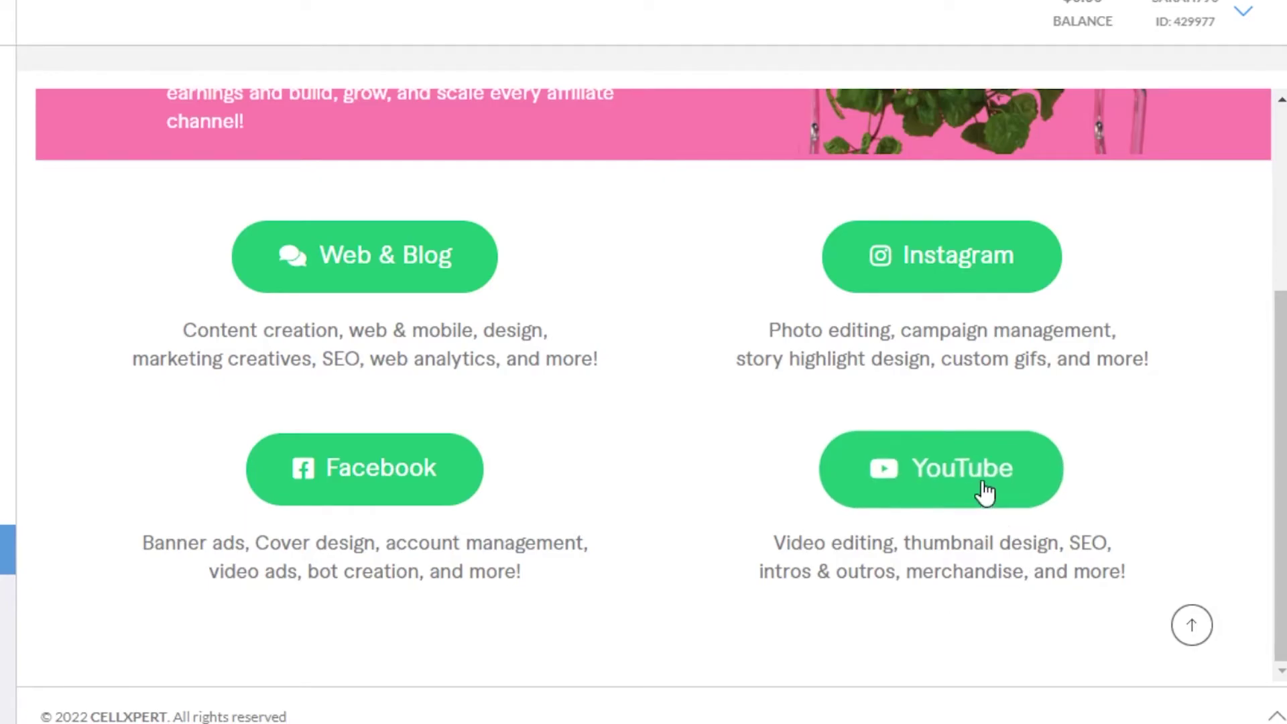
# Open the YouTube store from the affiliate toolkit and browse its thumbnail, intro and video editing services
pyautogui.click(984, 492)
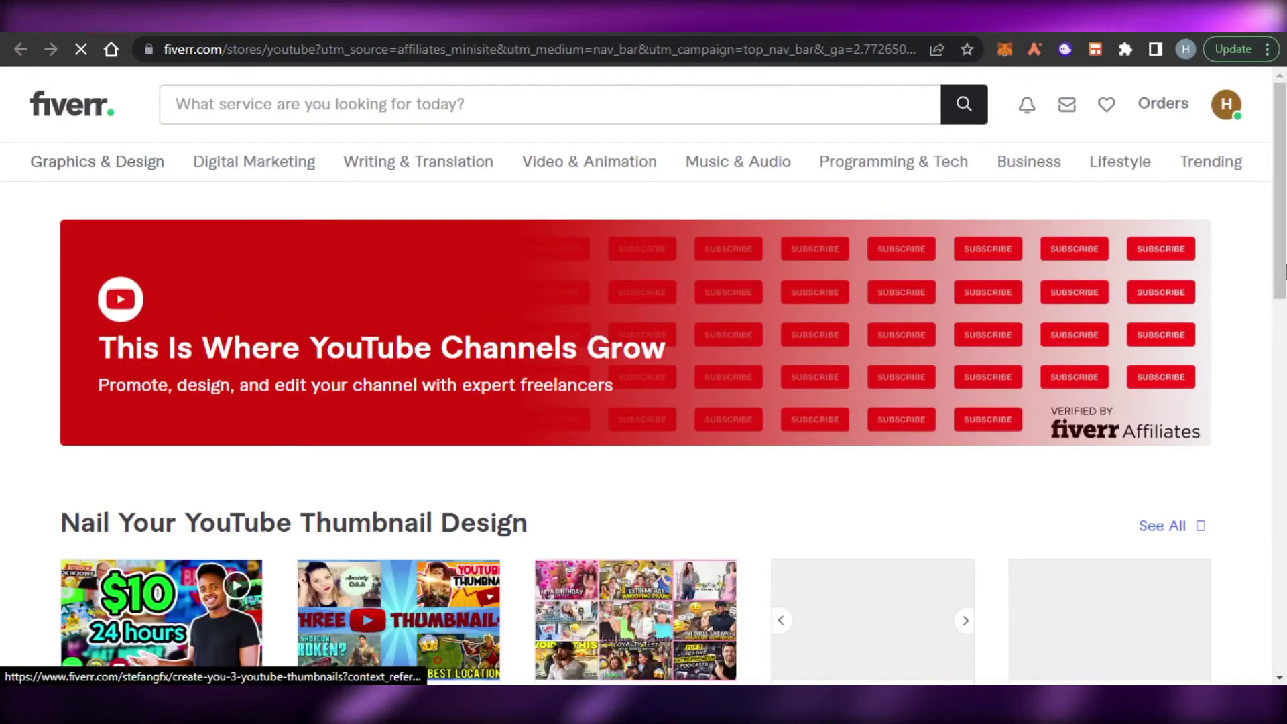
pyautogui.scroll(-15, 644, 376)
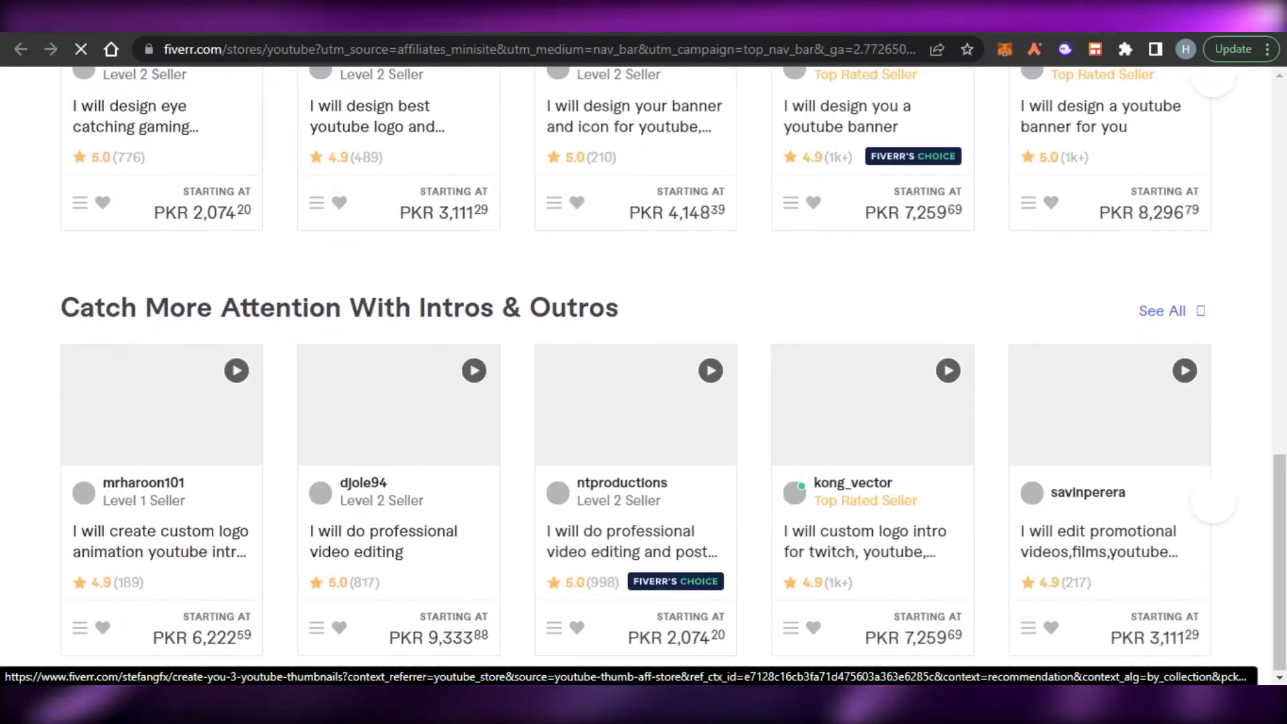
pyautogui.scroll(-8, 644, 375)
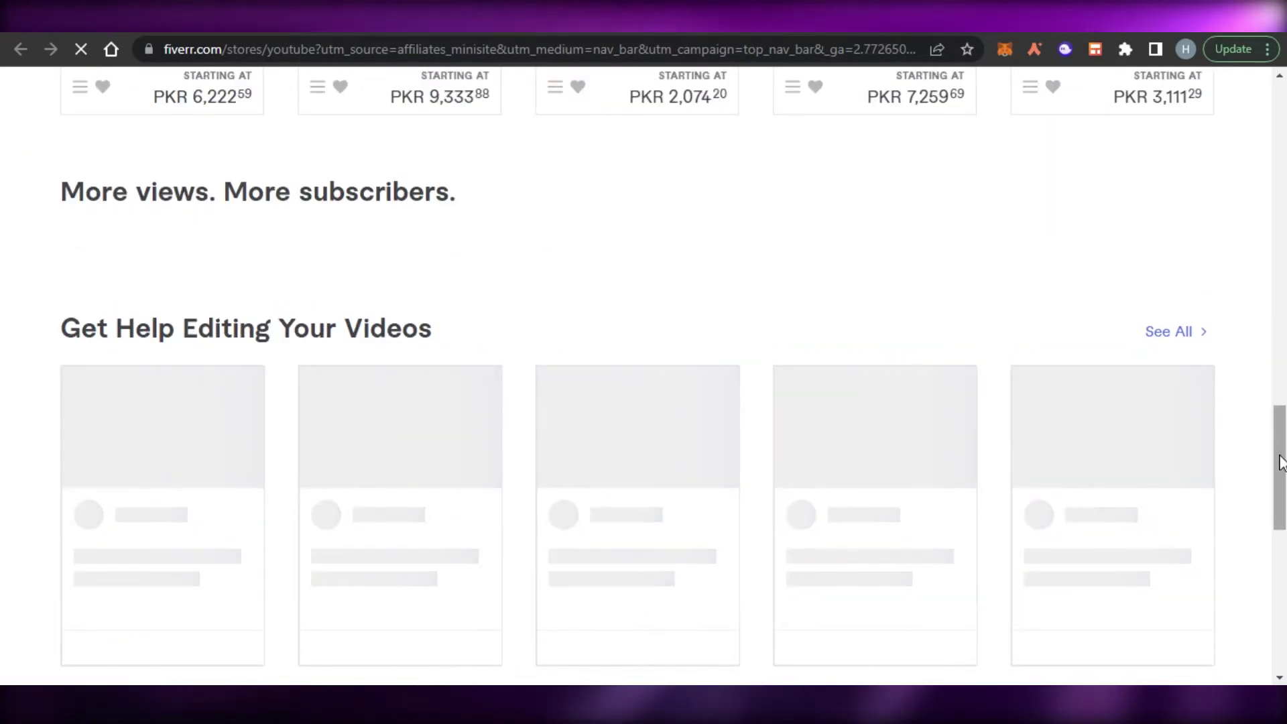
pyautogui.scroll(16, 644, 375)
pyautogui.scroll(6, 643, 375)
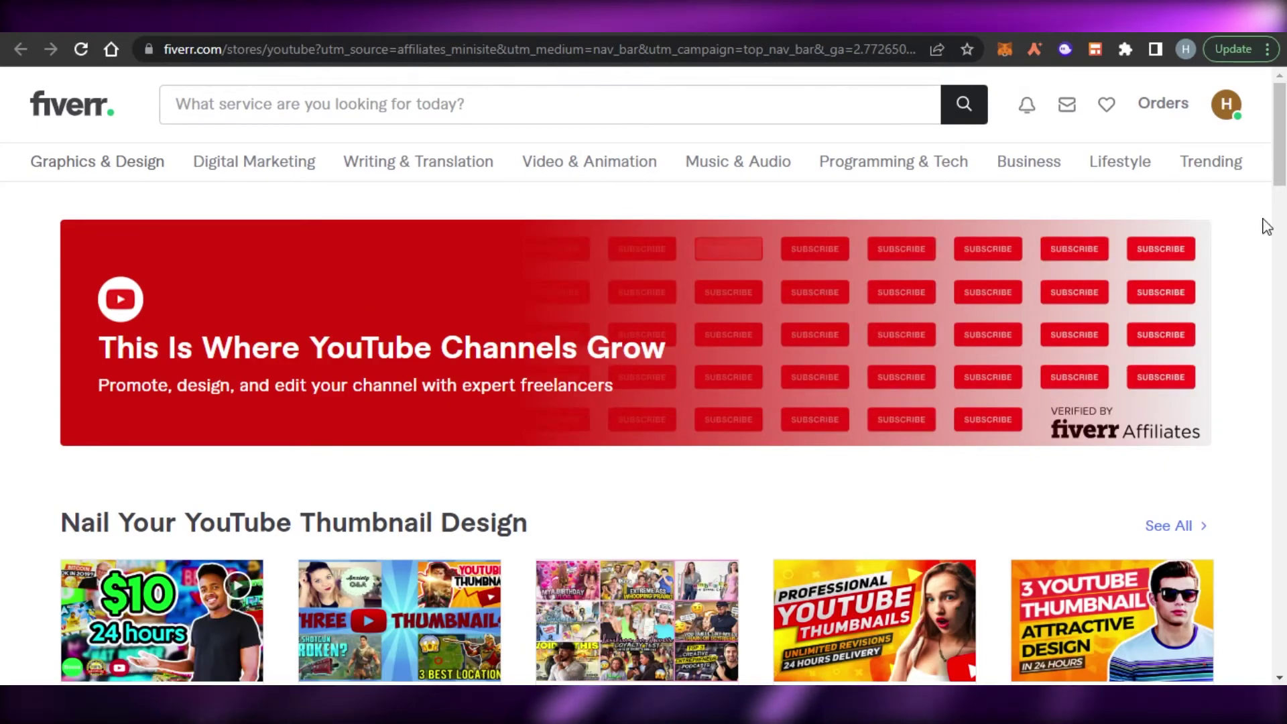
pyautogui.scroll(-20, 644, 375)
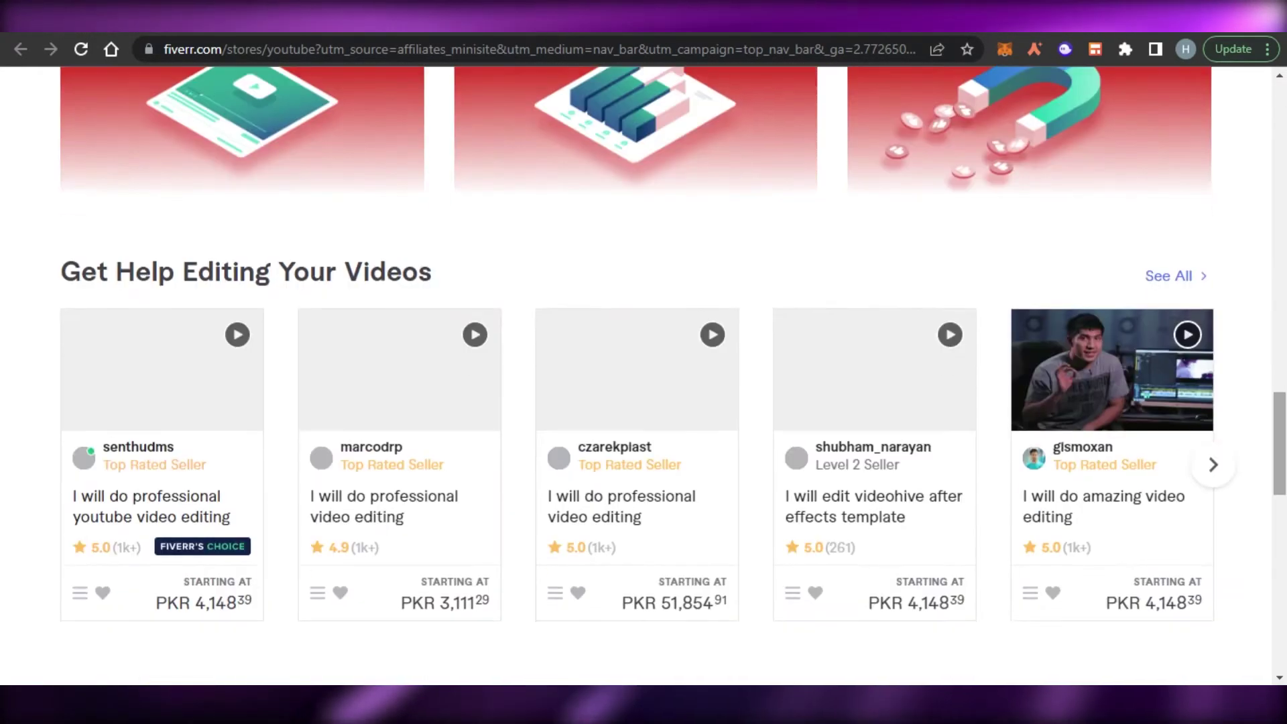
pyautogui.scroll(20, 706, 107)
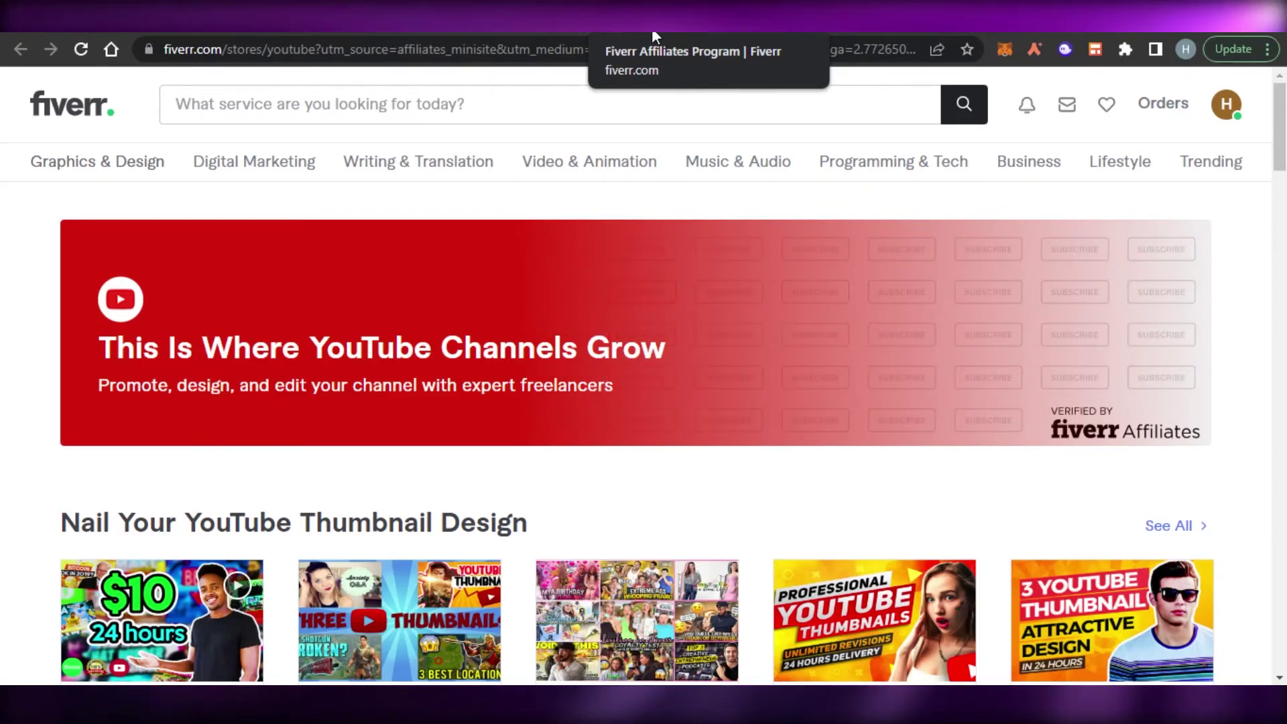
# Switch to the public Commission plan page and examine the Fiverr CPA, Fiverr Hybrid and other product payouts
pyautogui.click(614, 40)
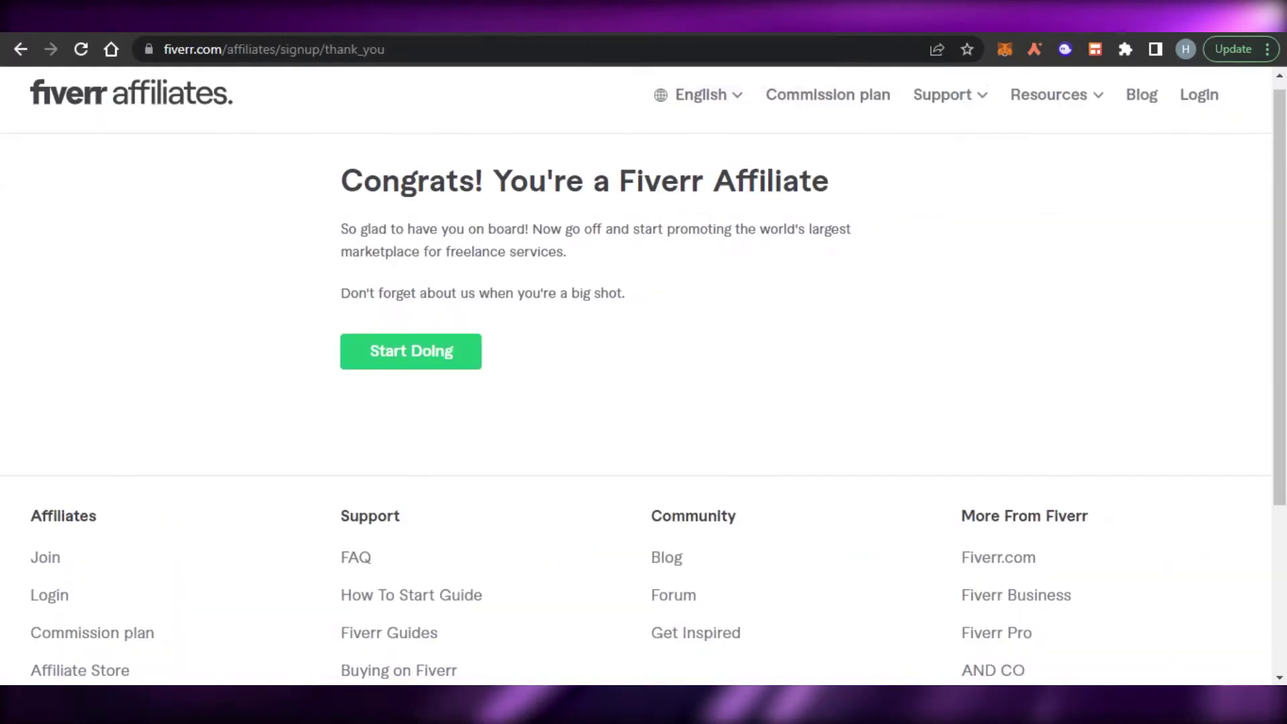
pyautogui.click(629, 41)
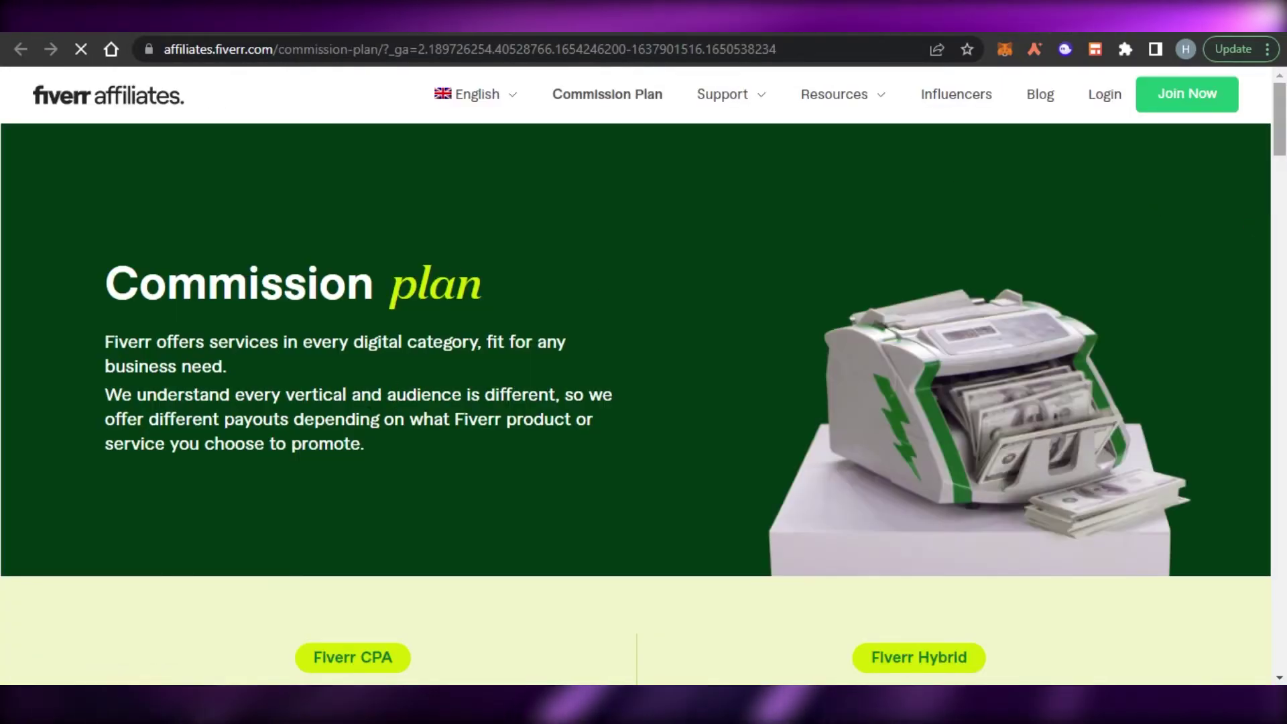
pyautogui.scroll(-7, 636, 376)
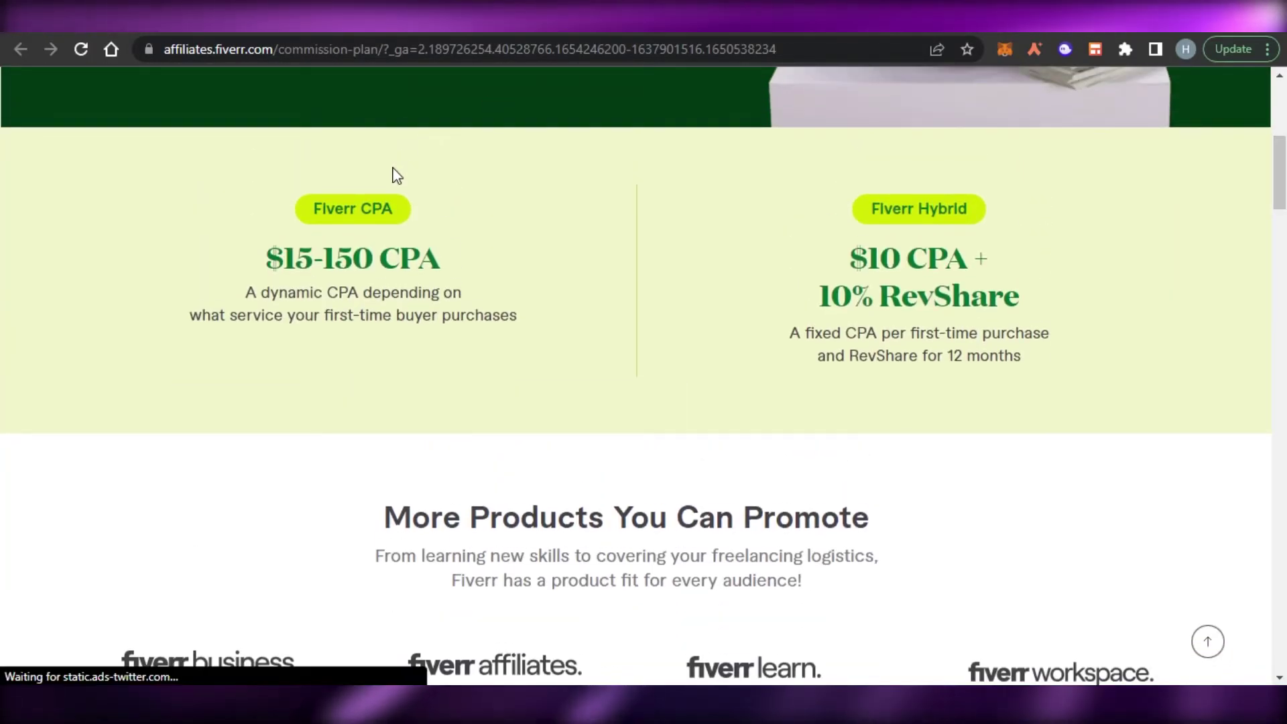
pyautogui.moveTo(267, 258); pyautogui.dragTo(507, 248)
pyautogui.click(506, 248)
pyautogui.scroll(-10, 507, 248)
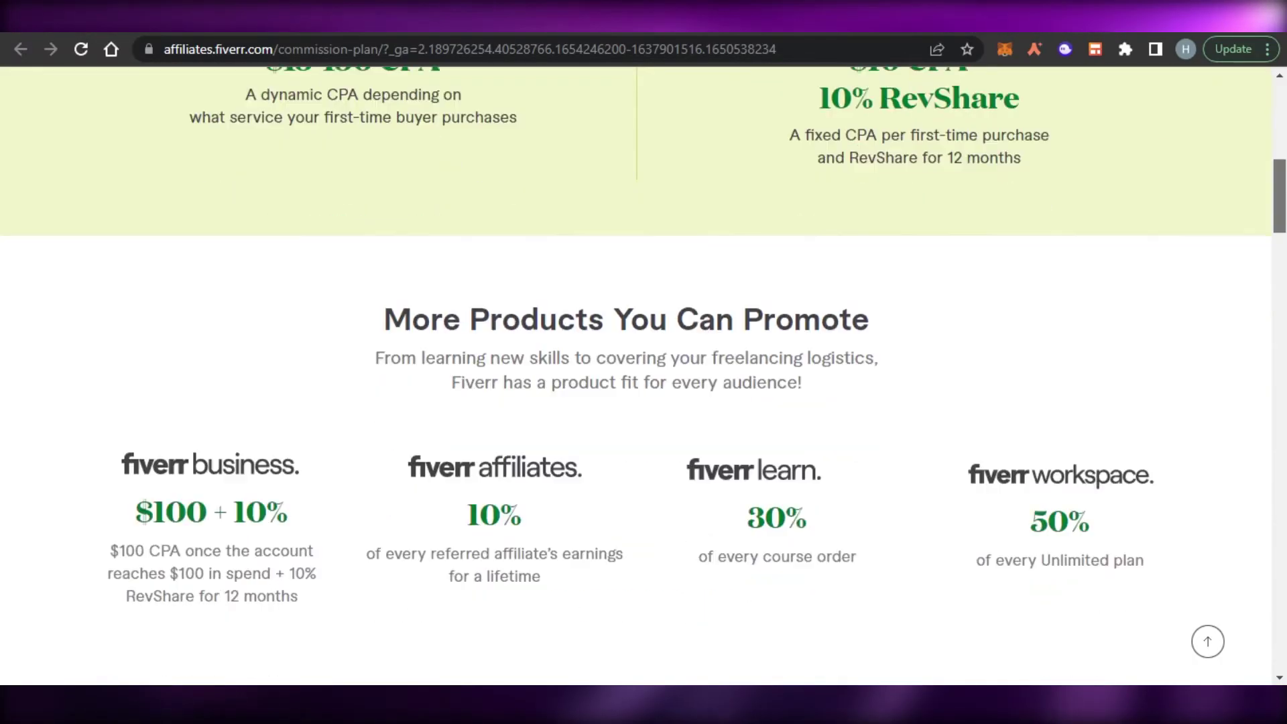
pyautogui.scroll(-4, 511, 178)
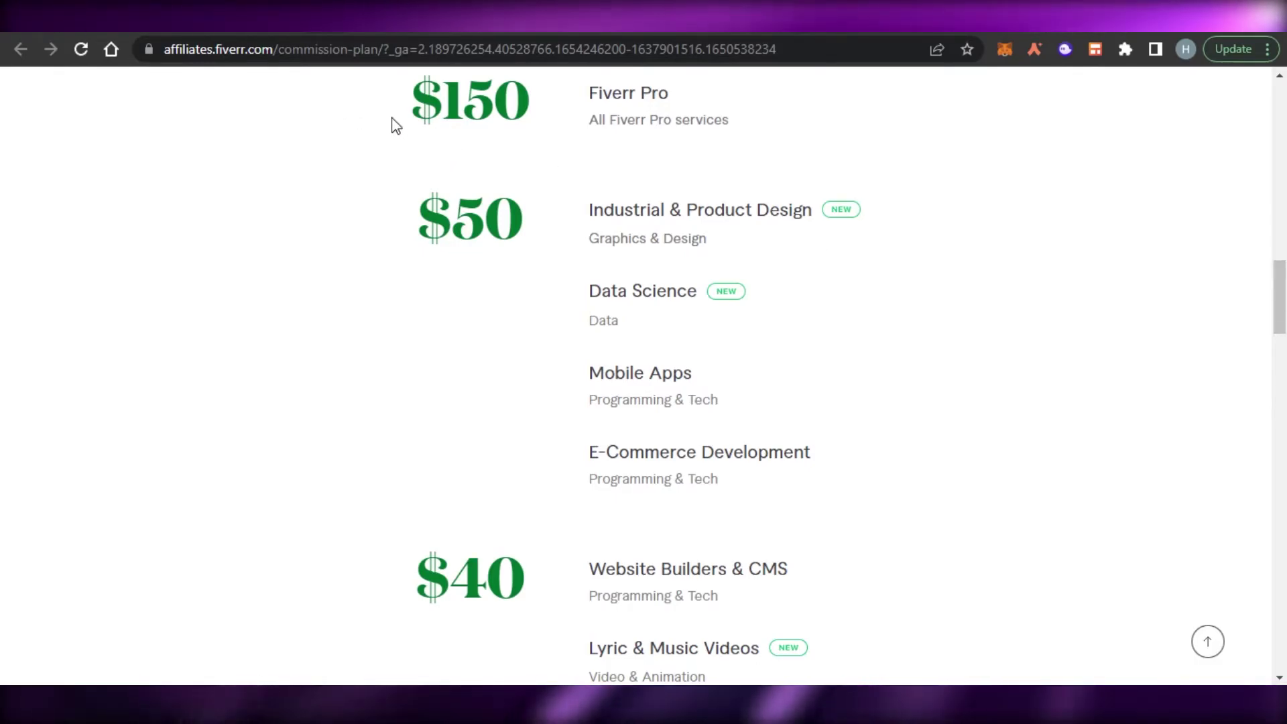
# Review the CPA payouts per service category, from Fiverr Pro down to All Other Categories
pyautogui.moveTo(393, 123); pyautogui.dragTo(744, 130)
pyautogui.click(1138, 146)
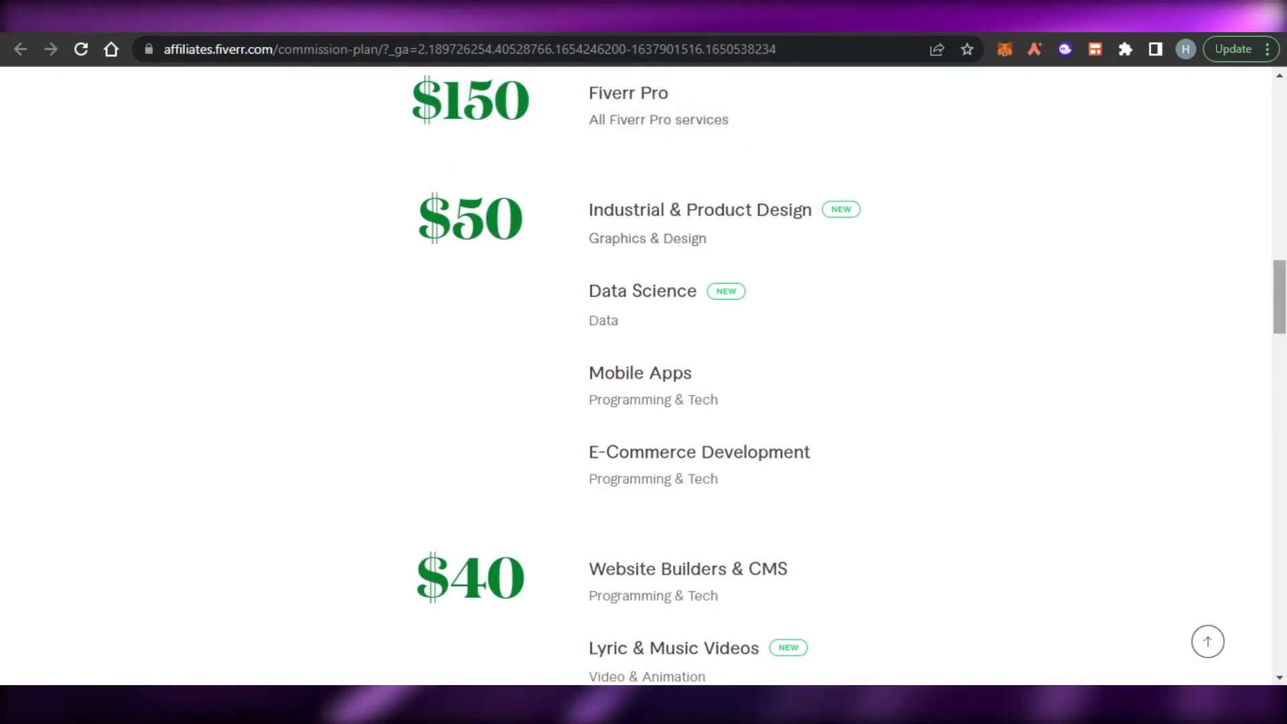
pyautogui.scroll(-20, 1137, 146)
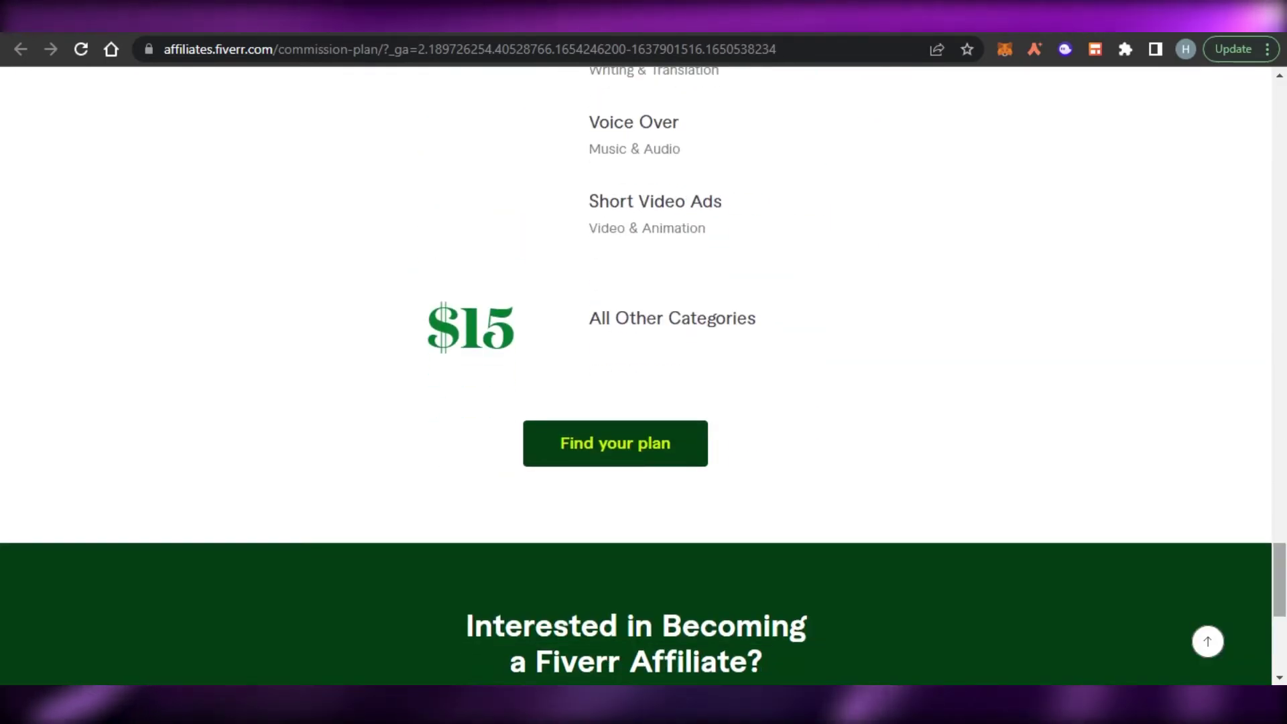
pyautogui.scroll(20, 637, 375)
pyautogui.moveTo(1281, 183); pyautogui.dragTo(1282, 449)
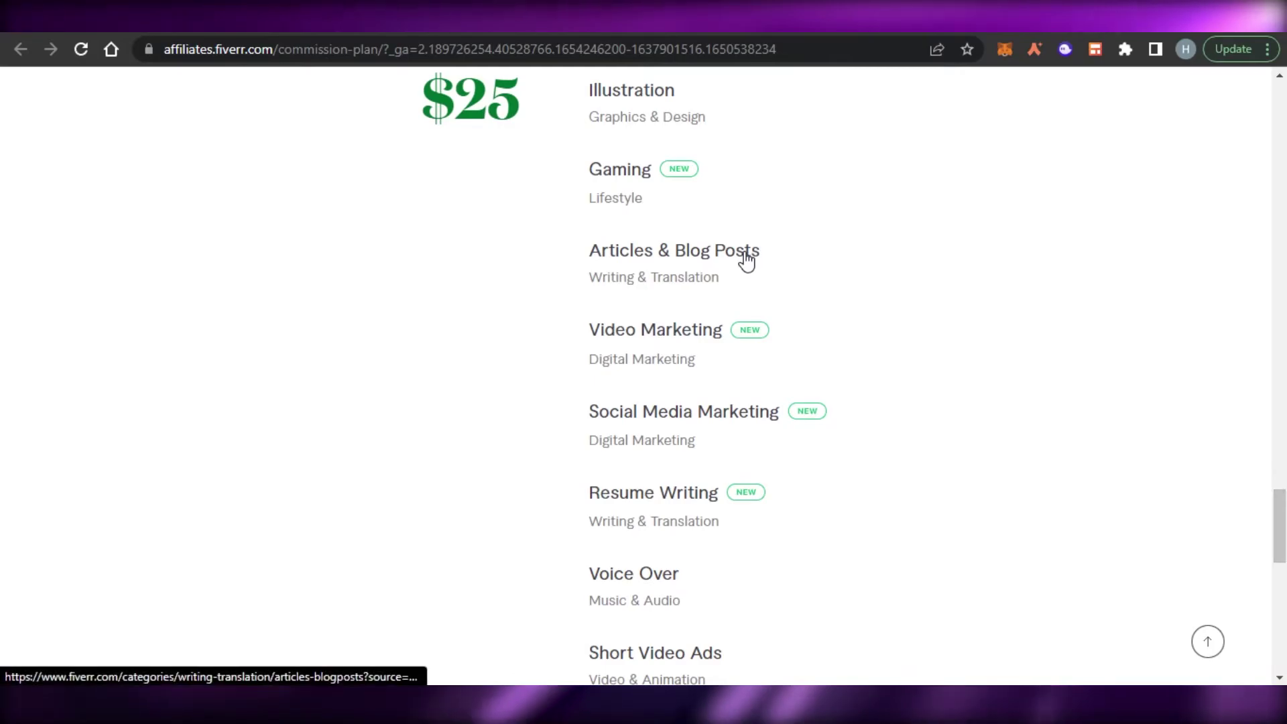
pyautogui.scroll(-5, 826, 444)
pyautogui.press('Home')
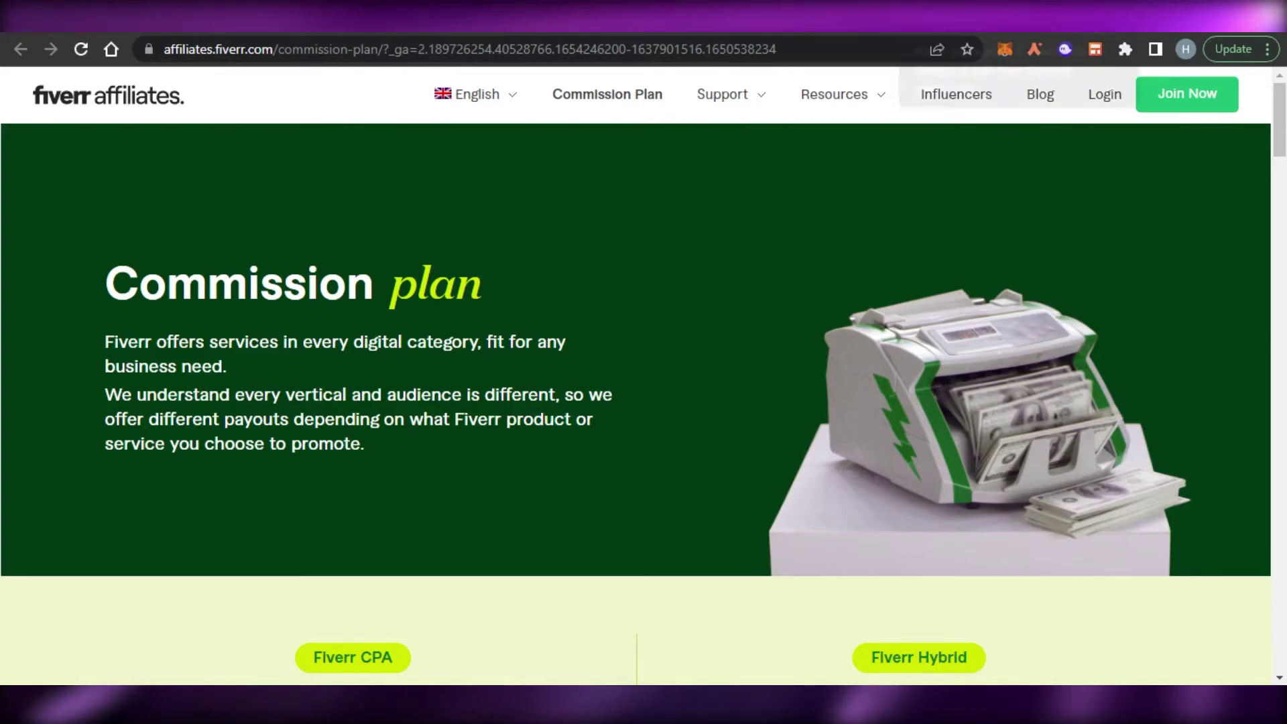
# Return to the Affiliate Store page and reopen the affiliate dashboard
pyautogui.click(966, 16)
pyautogui.click(831, 16)
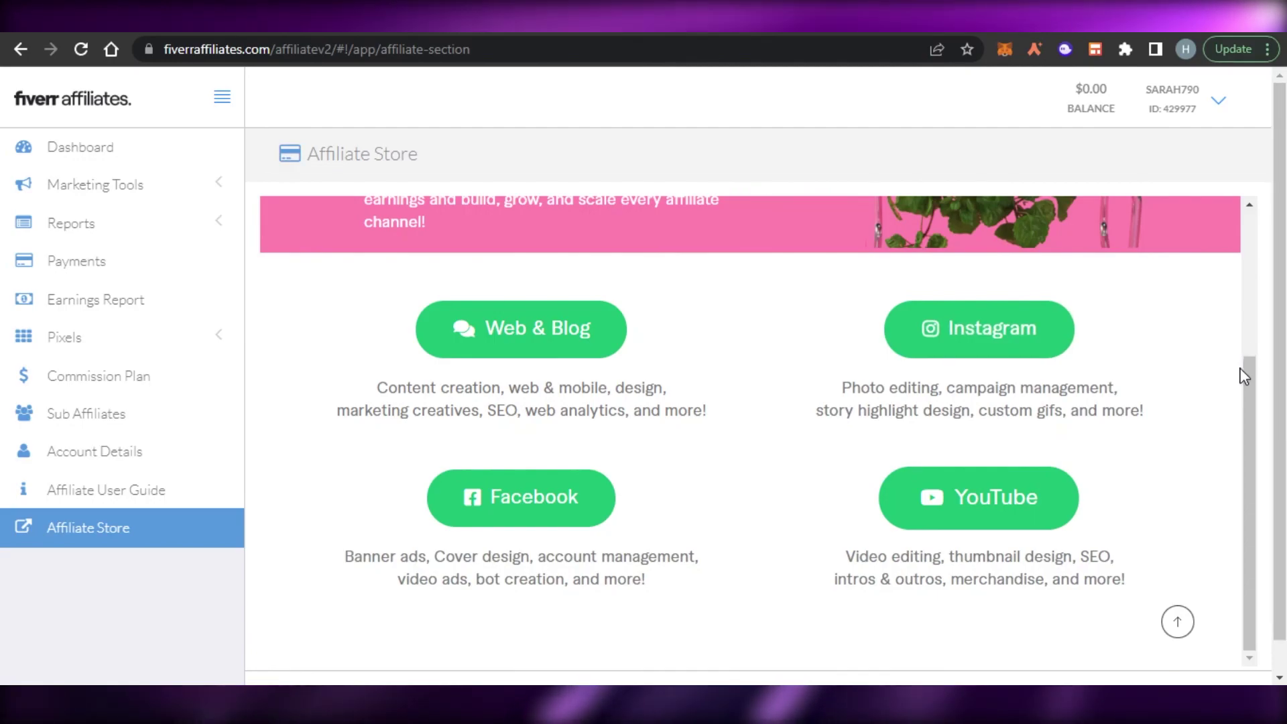
pyautogui.moveTo(1249, 393); pyautogui.dragTo(1267, 231)
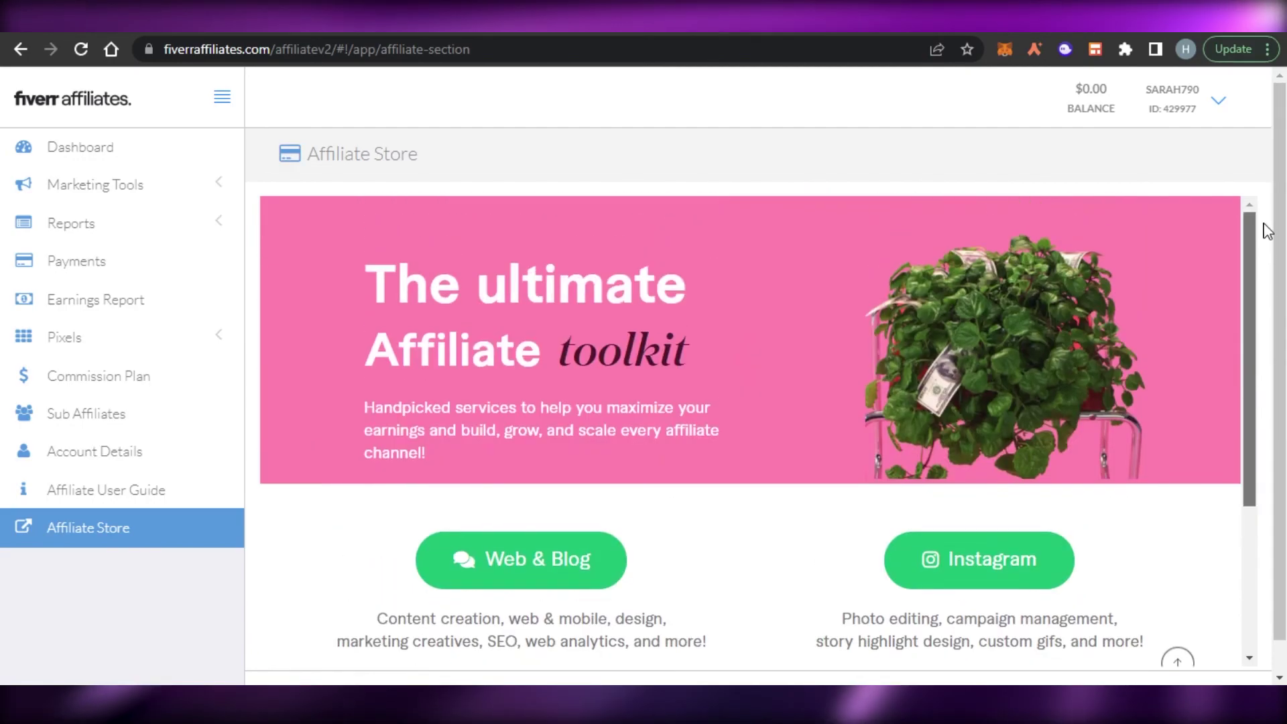
pyautogui.click(116, 155)
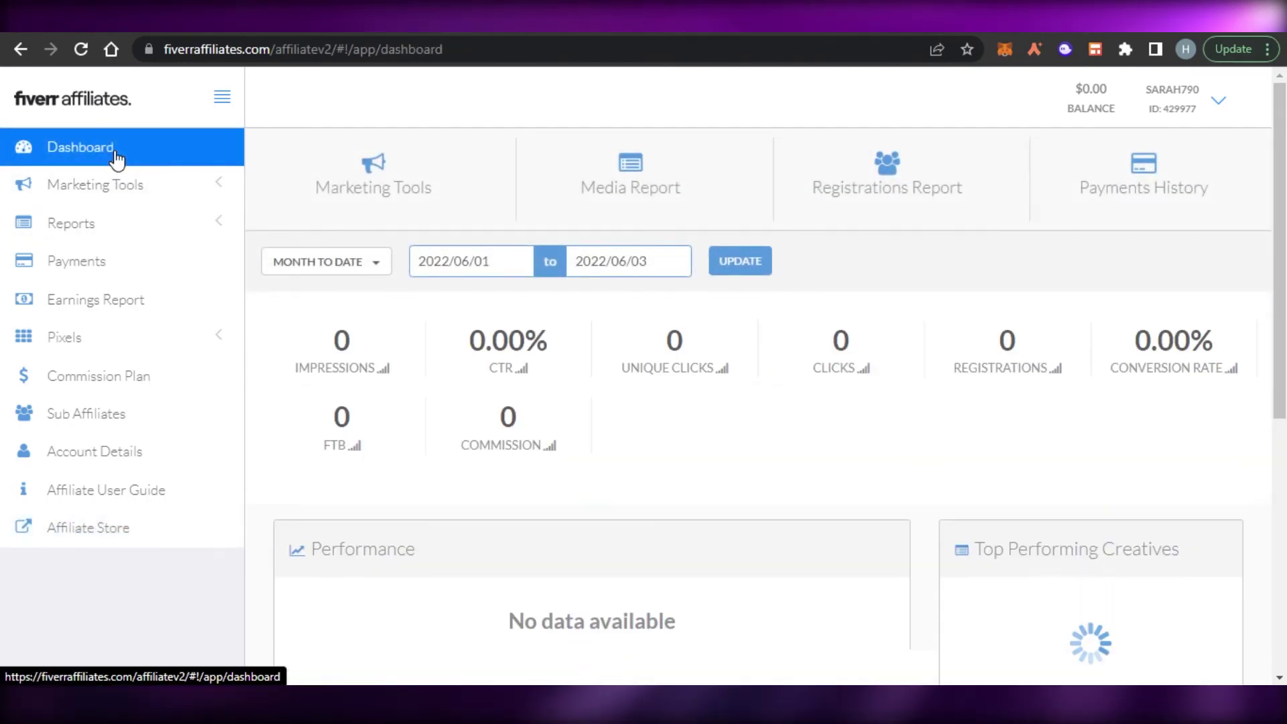